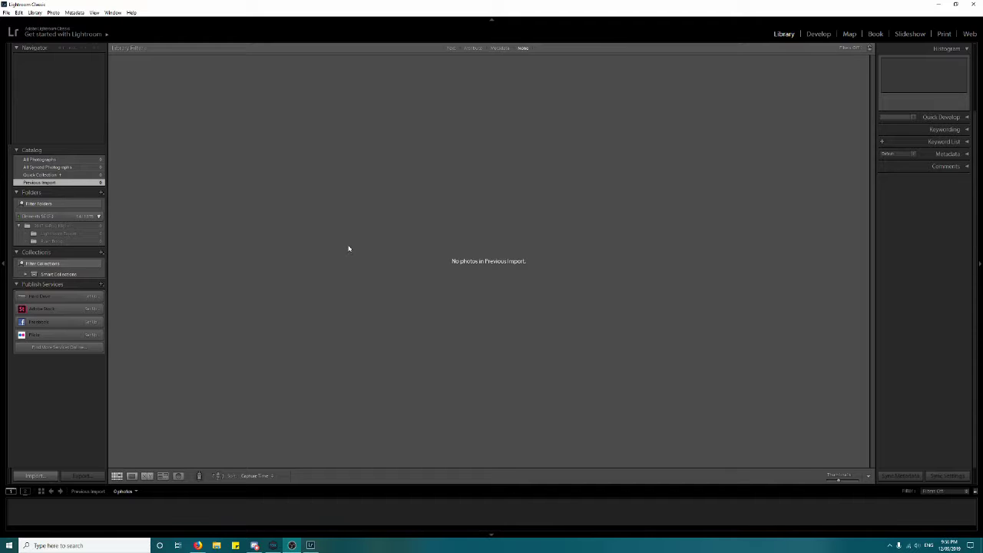
- Create a new catalog named Tutorial
{"action": "left_click", "coordinate": [6, 12]}
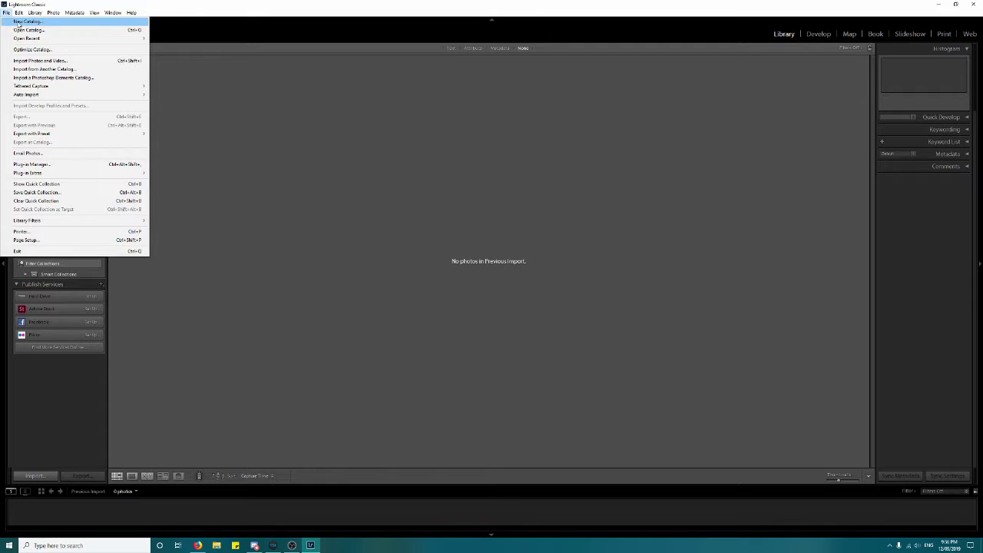
{"action": "left_click", "coordinate": [24, 22]}
{"action": "type", "text": "Tutorial"}
{"action": "key", "text": "Return"}
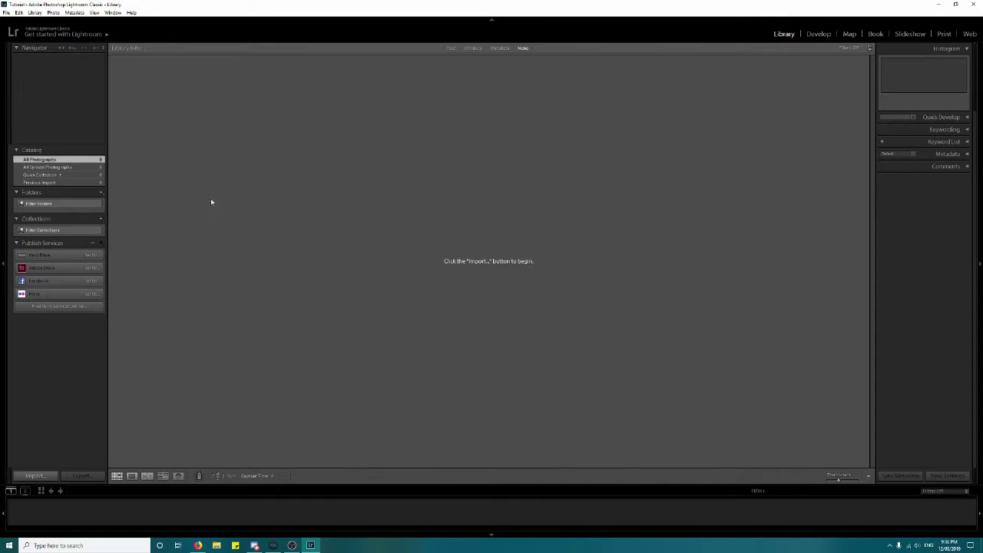
- Start a photo import from the 2017 K-Pop Night folder, inside the 2017 photography folder under Pictures on the Elements SE (F:) drive
{"action": "left_click", "coordinate": [41, 476]}
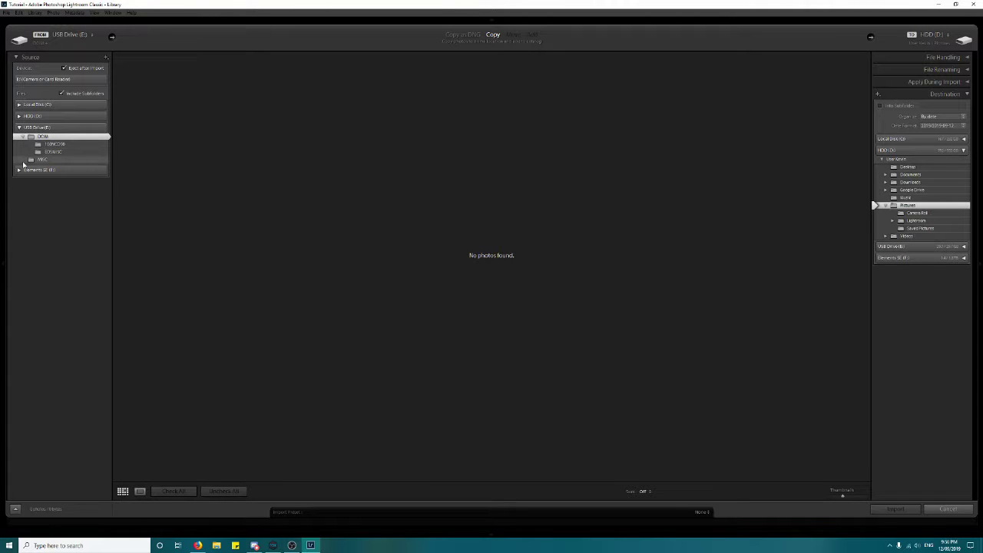
{"action": "left_click", "coordinate": [20, 170]}
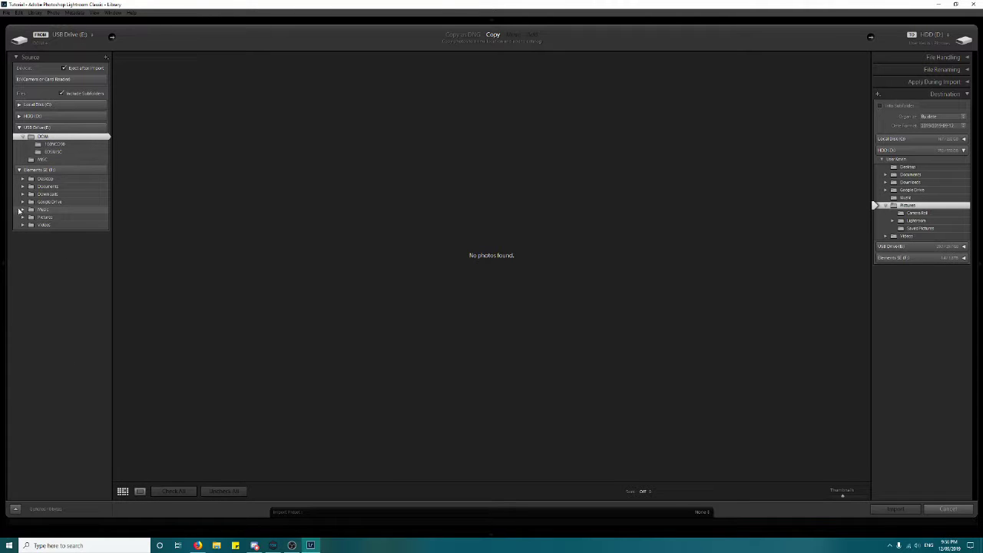
{"action": "left_click", "coordinate": [23, 218]}
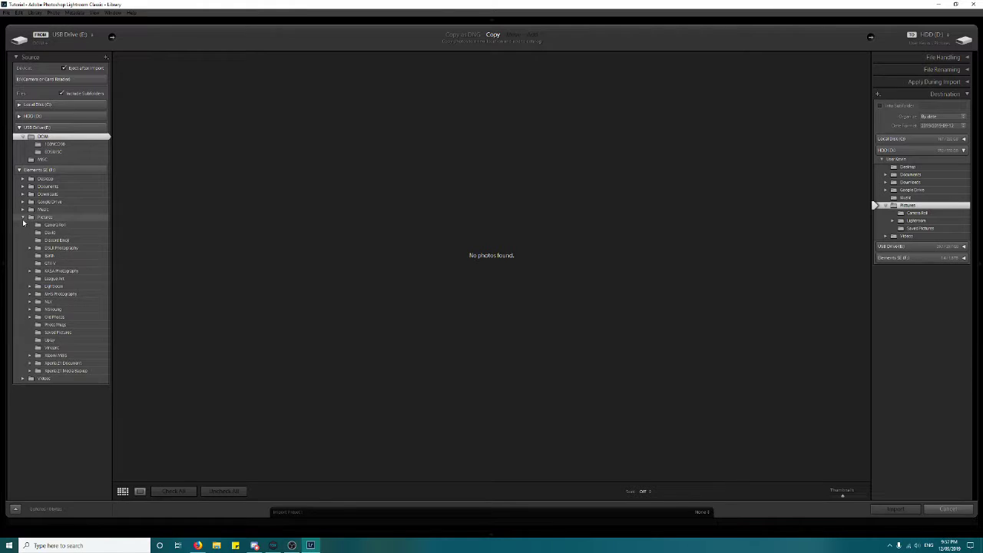
{"action": "left_click", "coordinate": [30, 271]}
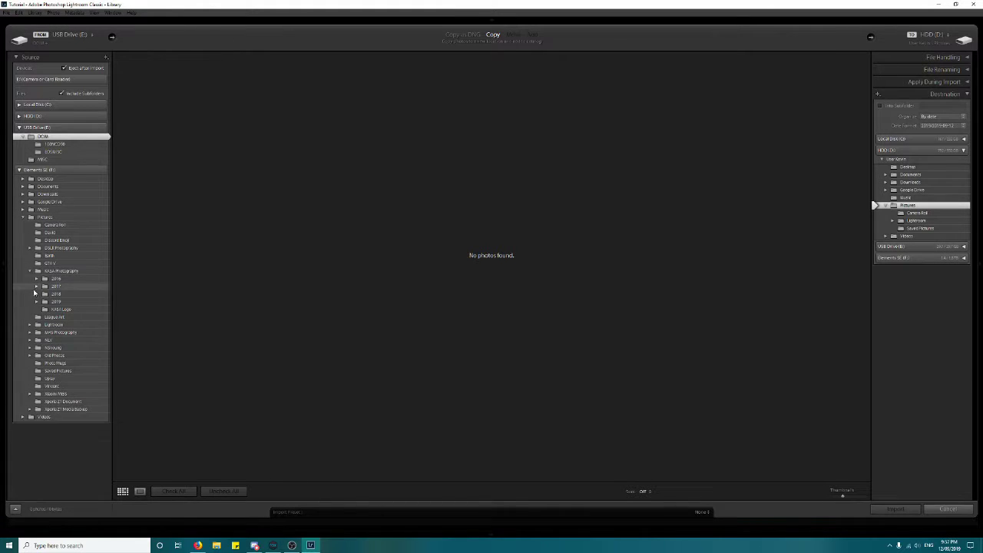
{"action": "left_click", "coordinate": [36, 286]}
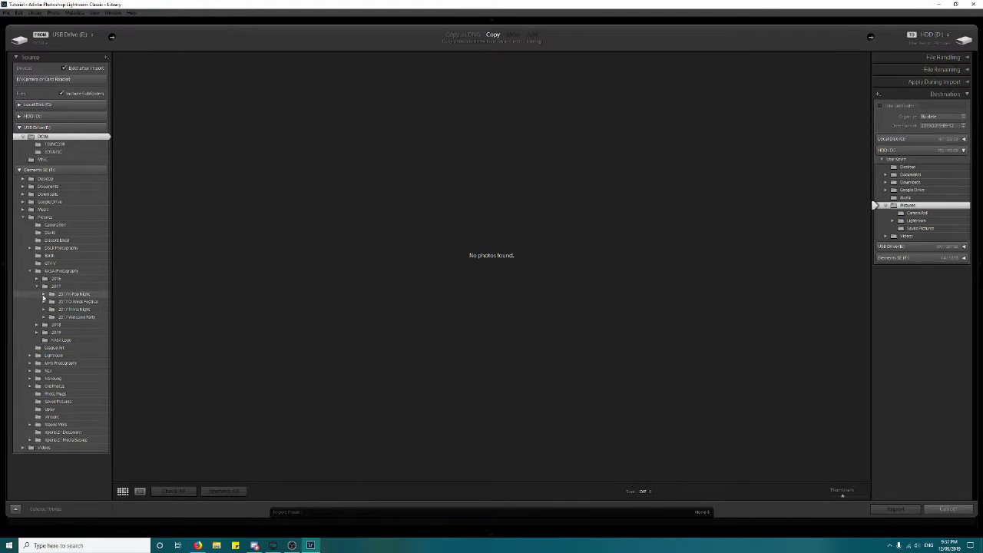
{"action": "left_click", "coordinate": [44, 294]}
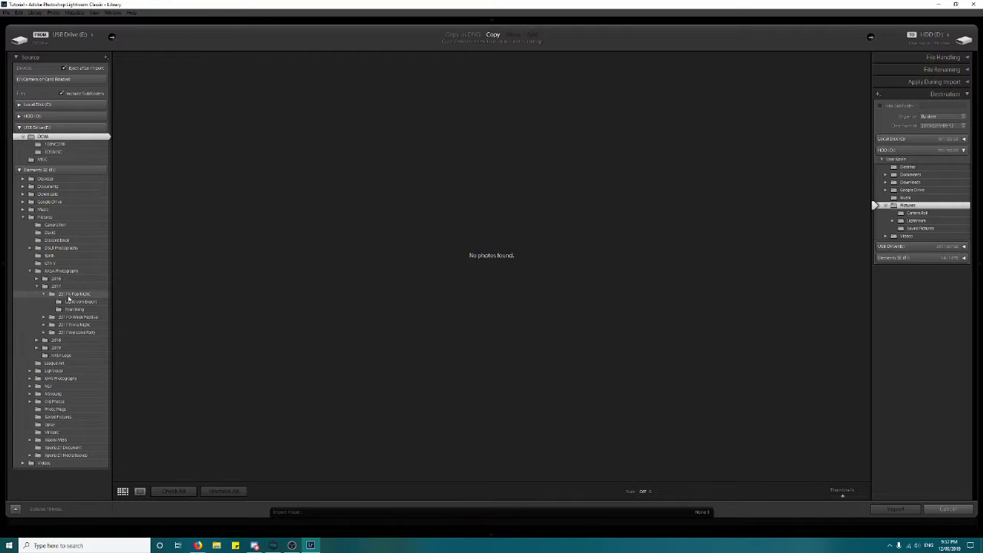
{"action": "left_click", "coordinate": [76, 296]}
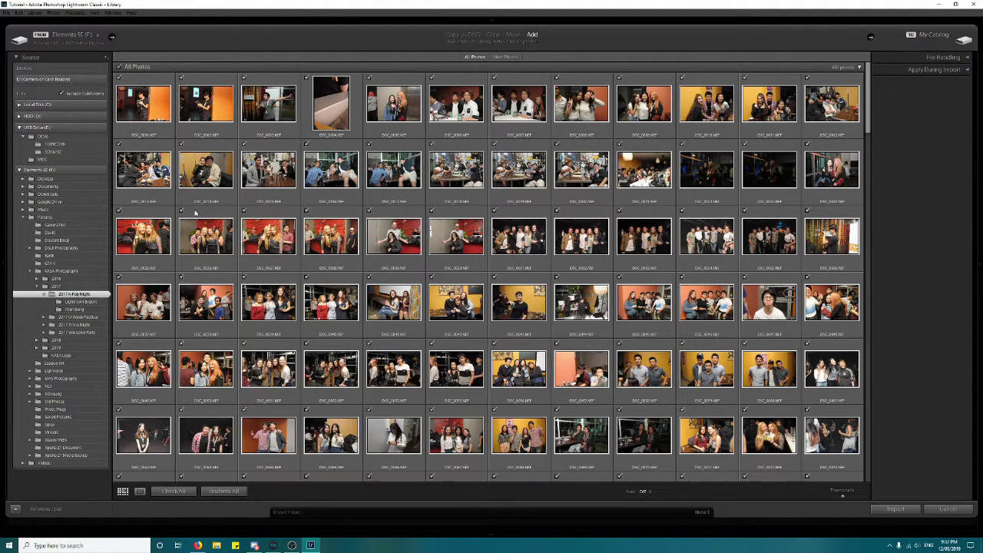
- Import only the fifth and sixth photos of row one, seventh of row two, eighth of row three, and seventh and ninth of row four
{"action": "left_click", "coordinate": [120, 68]}
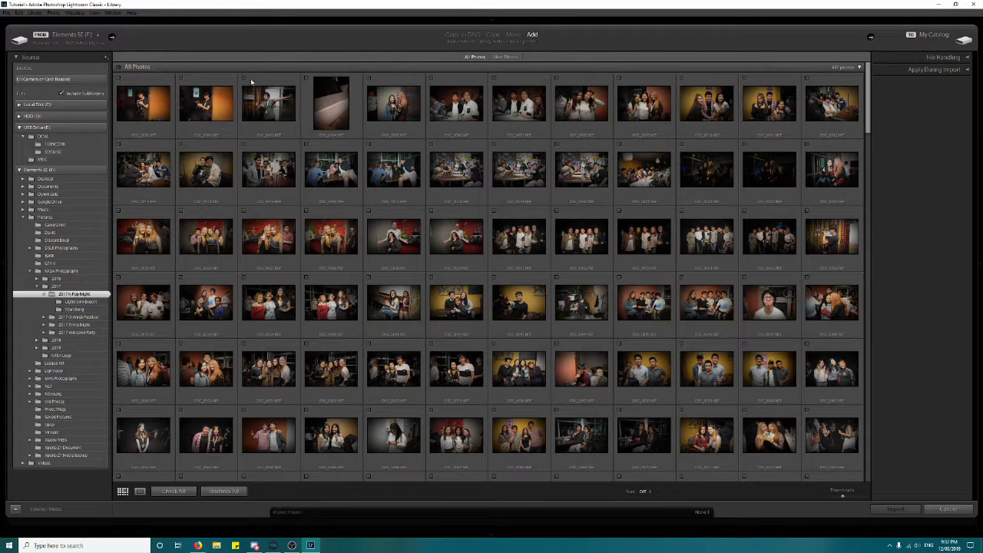
{"action": "left_click", "coordinate": [369, 78]}
{"action": "left_click", "coordinate": [432, 79]}
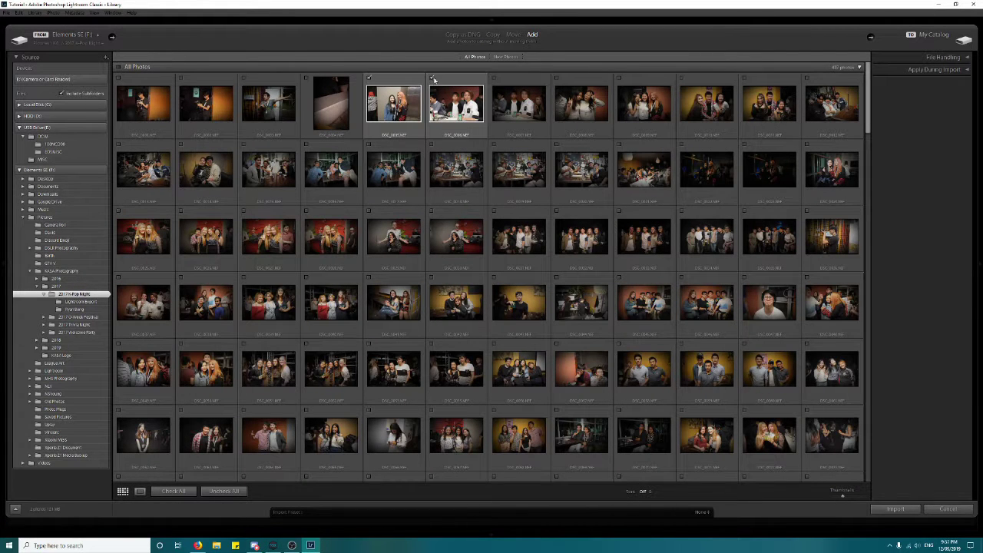
{"action": "left_click", "coordinate": [495, 145]}
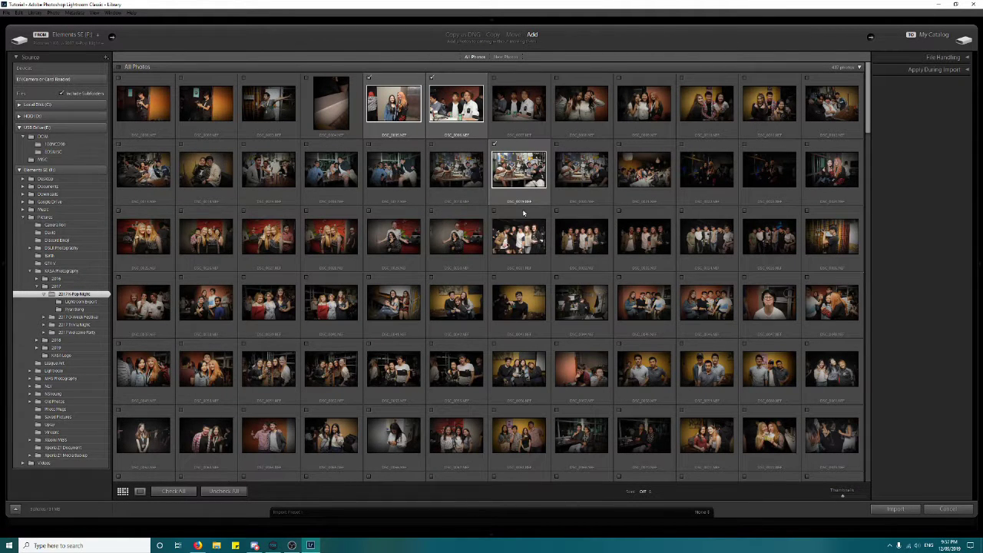
{"action": "left_click", "coordinate": [557, 210]}
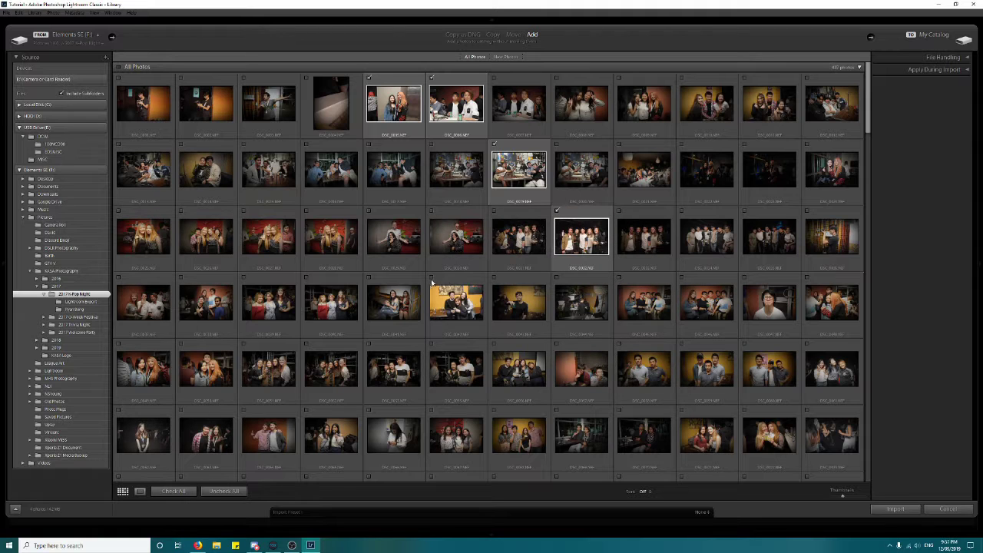
{"action": "left_click", "coordinate": [494, 277]}
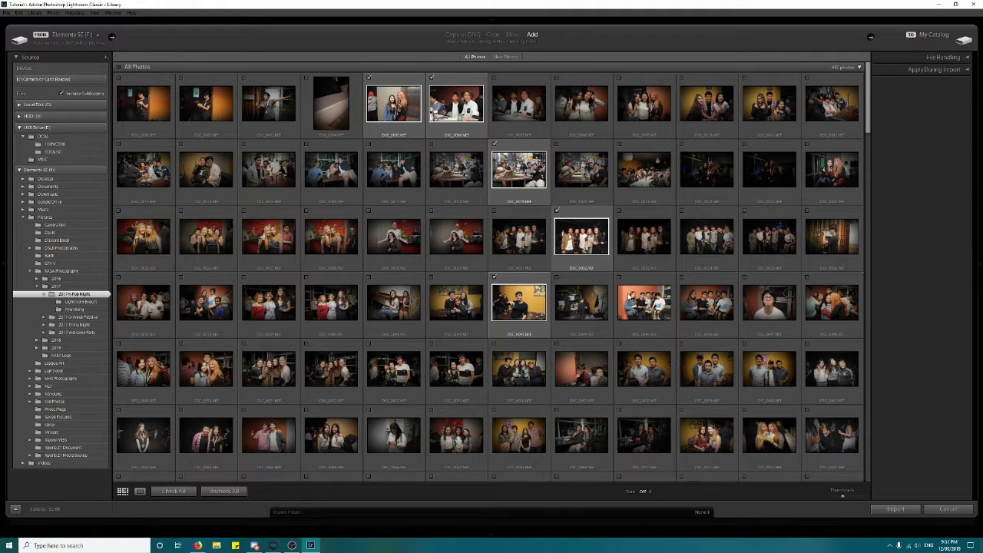
{"action": "left_click", "coordinate": [619, 278]}
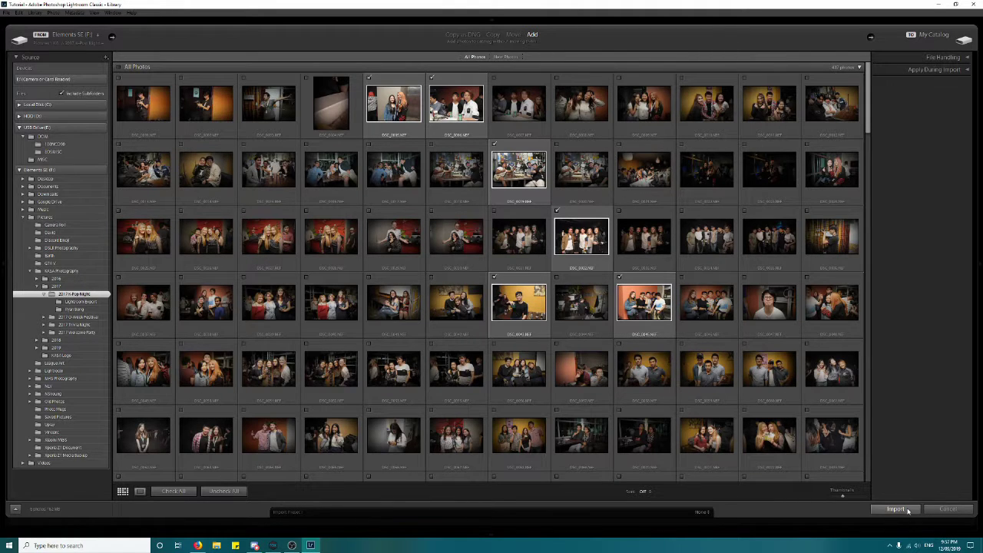
{"action": "left_click", "coordinate": [906, 510]}
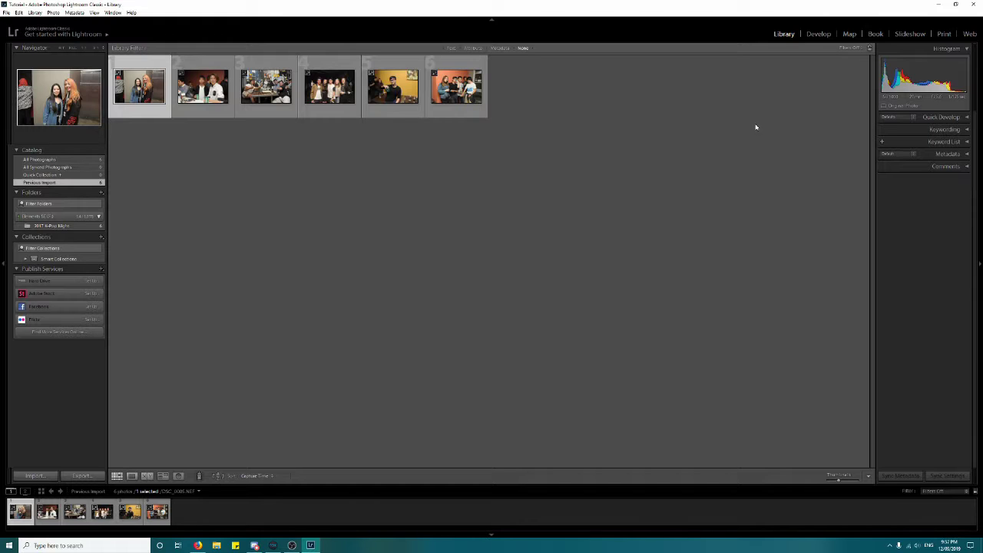
- Open the first imported photo, DSC_0005.NEF, in the Develop module
{"action": "left_click", "coordinate": [390, 182]}
{"action": "left_click", "coordinate": [818, 34]}
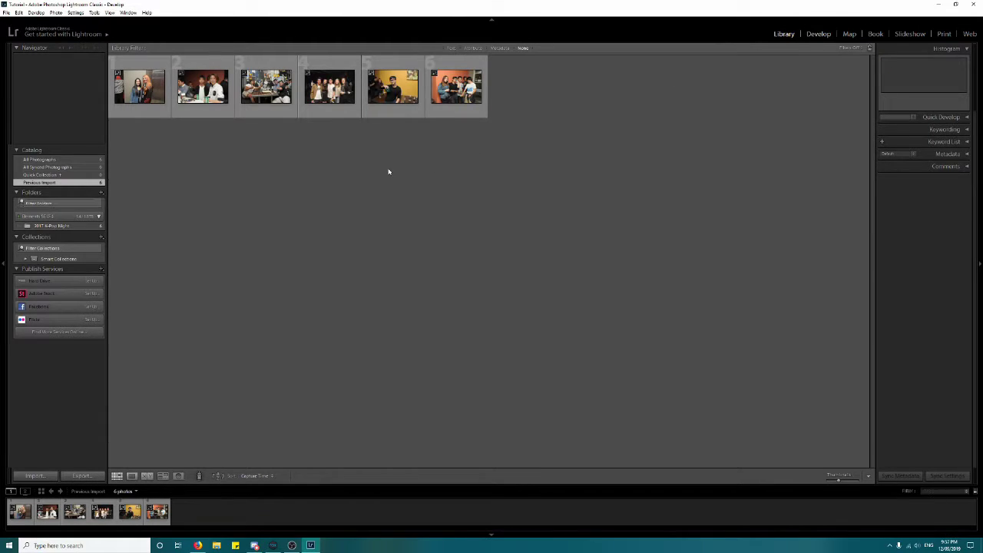
{"action": "left_click", "coordinate": [20, 511]}
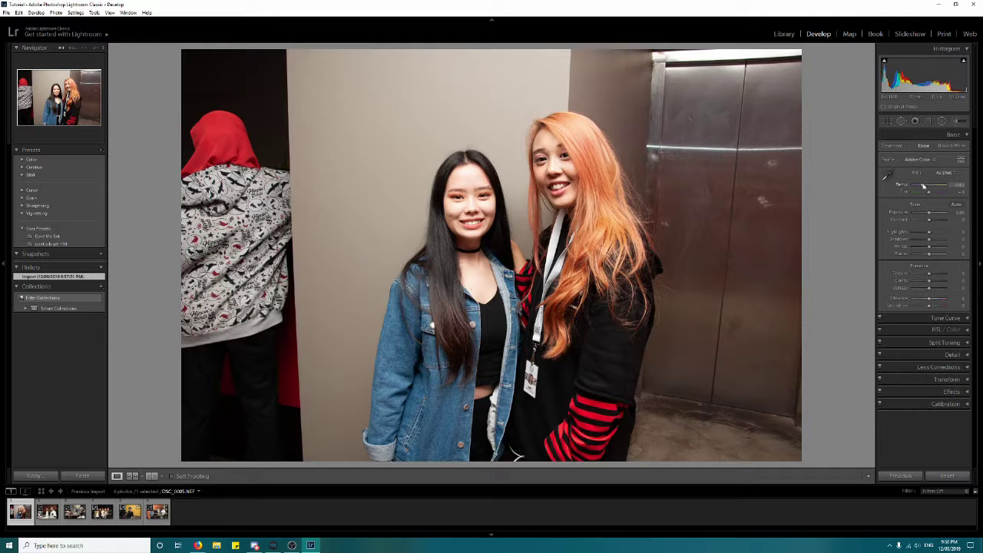
- Cool the photo's white balance temperature to 4262 and raise the exposure to +0.48
{"action": "left_click_drag", "start_coordinate": [924, 186], "coordinate": [920, 187]}
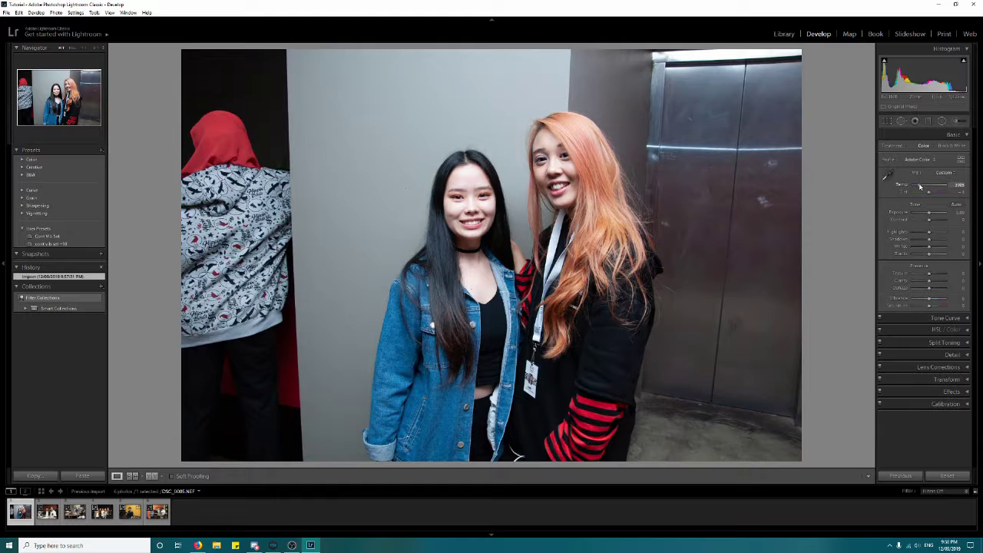
{"action": "left_click_drag", "start_coordinate": [920, 187], "coordinate": [922, 186]}
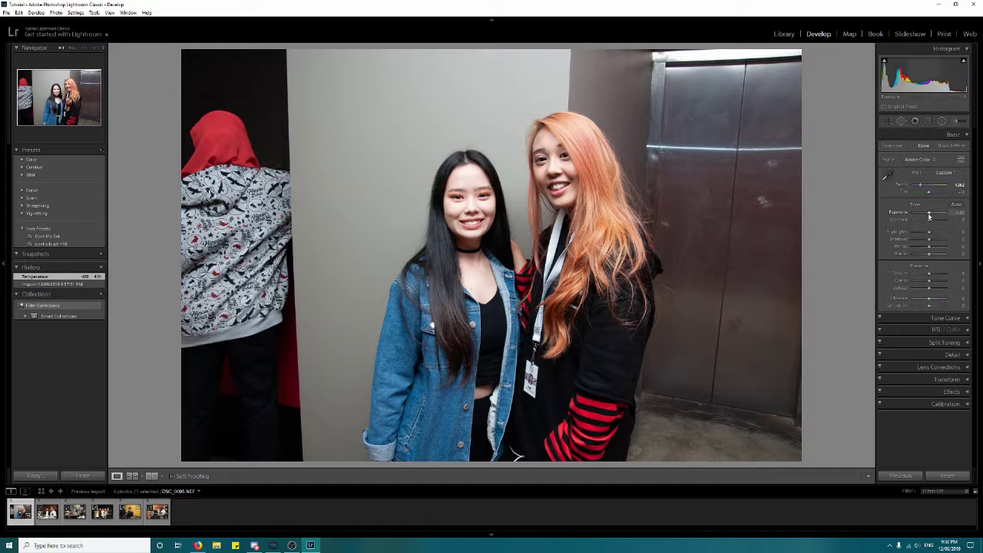
{"action": "left_click_drag", "start_coordinate": [928, 216], "coordinate": [930, 216]}
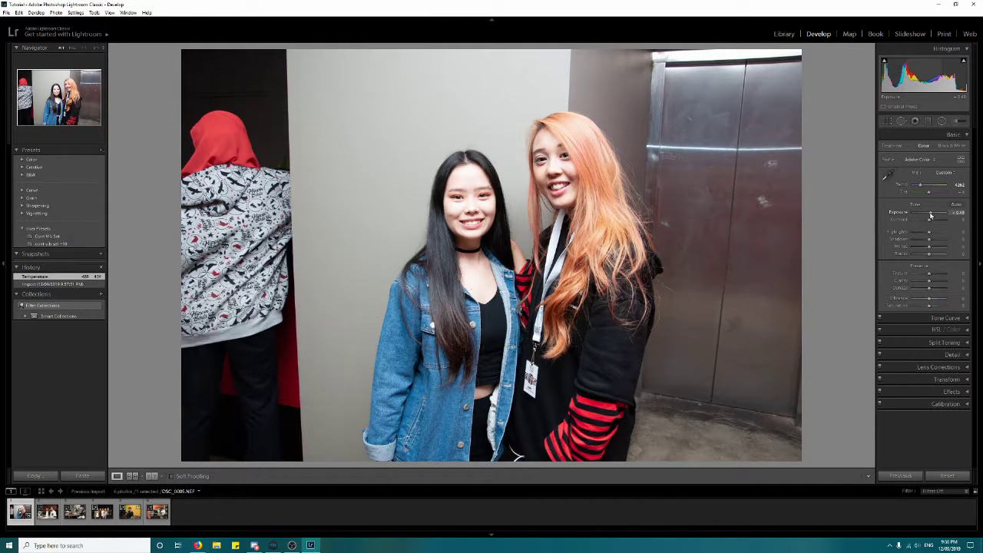
{"action": "left_click_drag", "start_coordinate": [929, 215], "coordinate": [930, 215]}
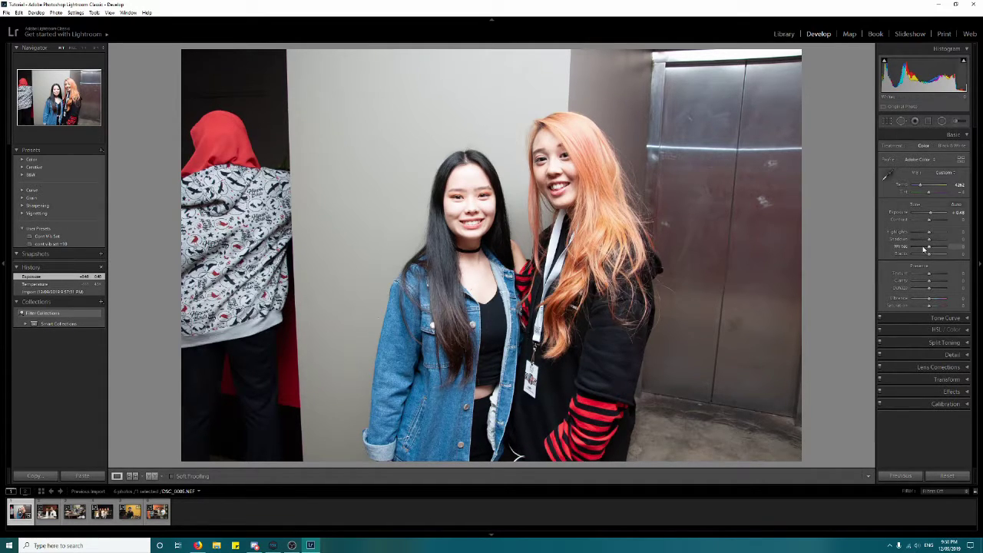
- Lower the highlights and whites, raise the shadows and blacks, and set the contrast to 10
{"action": "left_click_drag", "start_coordinate": [923, 238], "coordinate": [923, 246]}
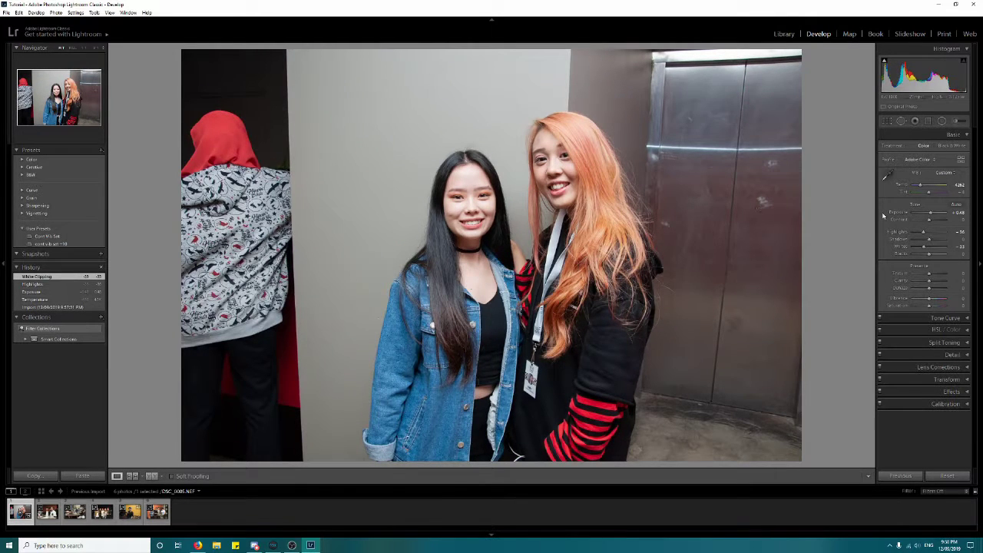
{"action": "left_click_drag", "start_coordinate": [929, 239], "coordinate": [936, 254]}
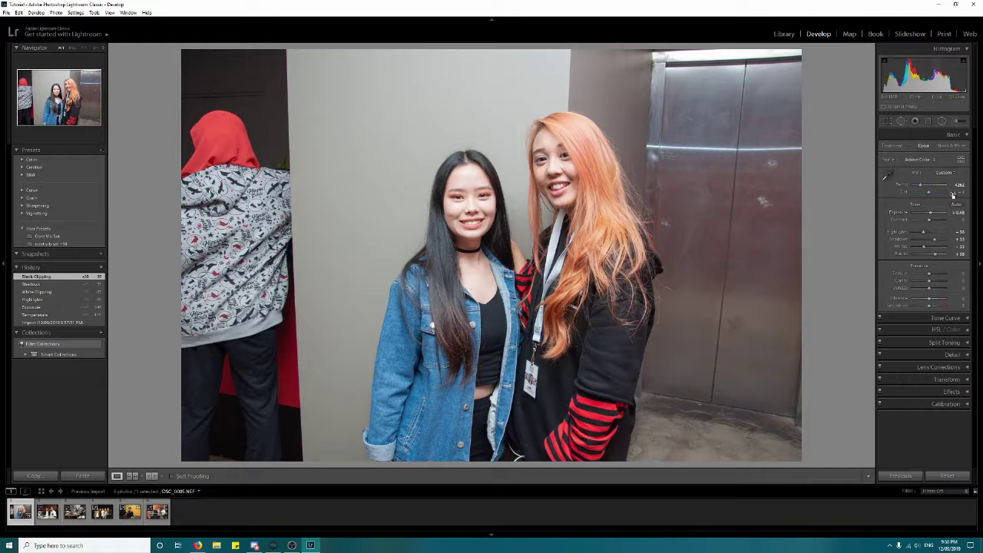
{"action": "left_click", "coordinate": [955, 220]}
{"action": "type", "text": "10"}
{"action": "key", "text": "Return"}
- Set both the vibrance and the saturation of the photo to 10
{"action": "left_click", "coordinate": [956, 298]}
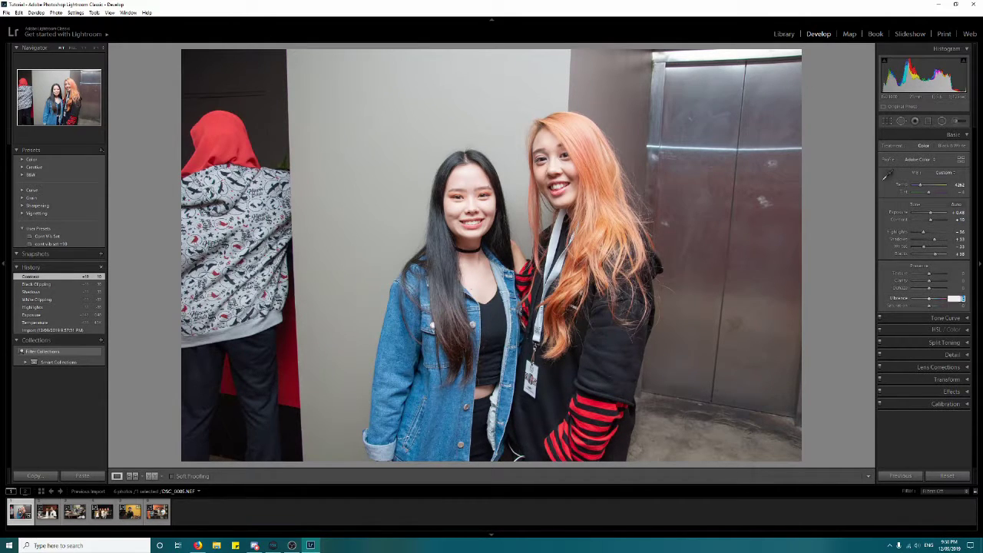
{"action": "type", "text": "10"}
{"action": "key", "text": "Return"}
{"action": "left_click", "coordinate": [957, 305]}
{"action": "type", "text": "10"}
{"action": "key", "text": "Return"}
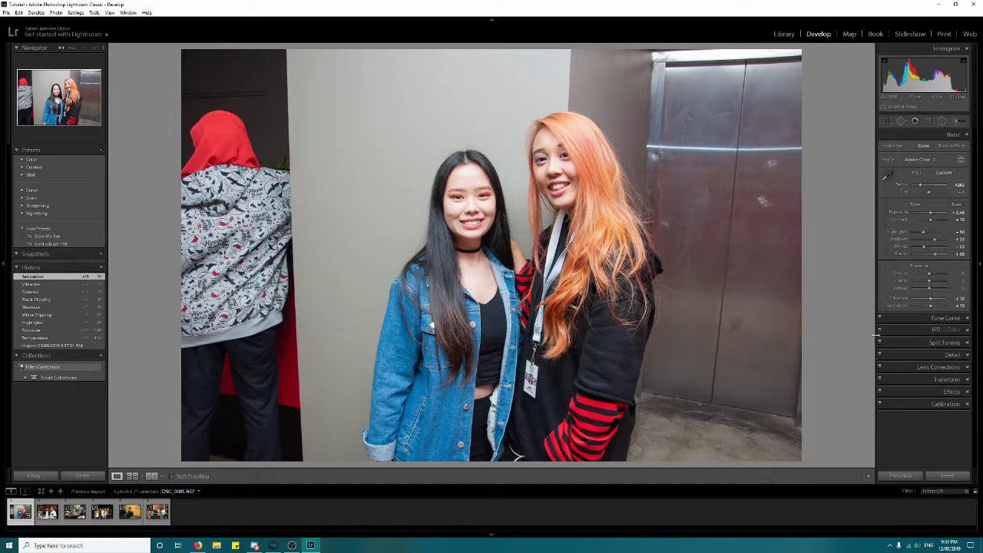
- Try the lens profile corrections on the photo and switch them off again
{"action": "left_click", "coordinate": [963, 318]}
{"action": "scroll", "coordinate": [970, 290], "scroll_direction": "down", "scroll_amount": 3}
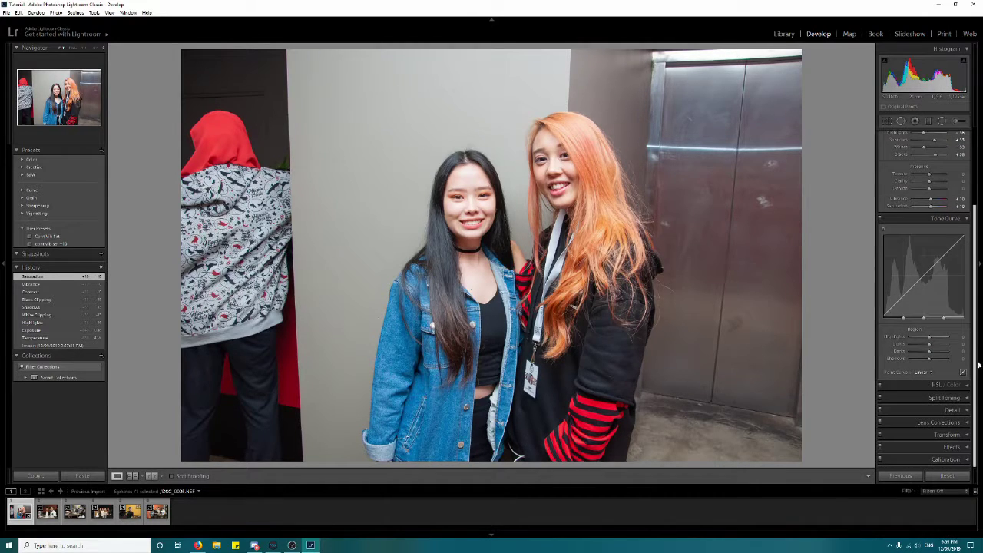
{"action": "left_click", "coordinate": [965, 424]}
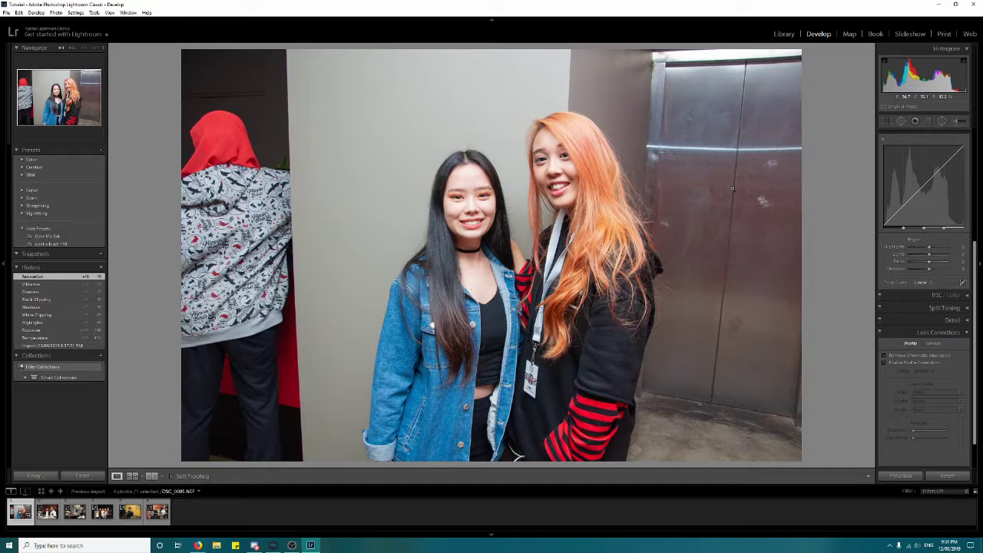
{"action": "left_click", "coordinate": [926, 365]}
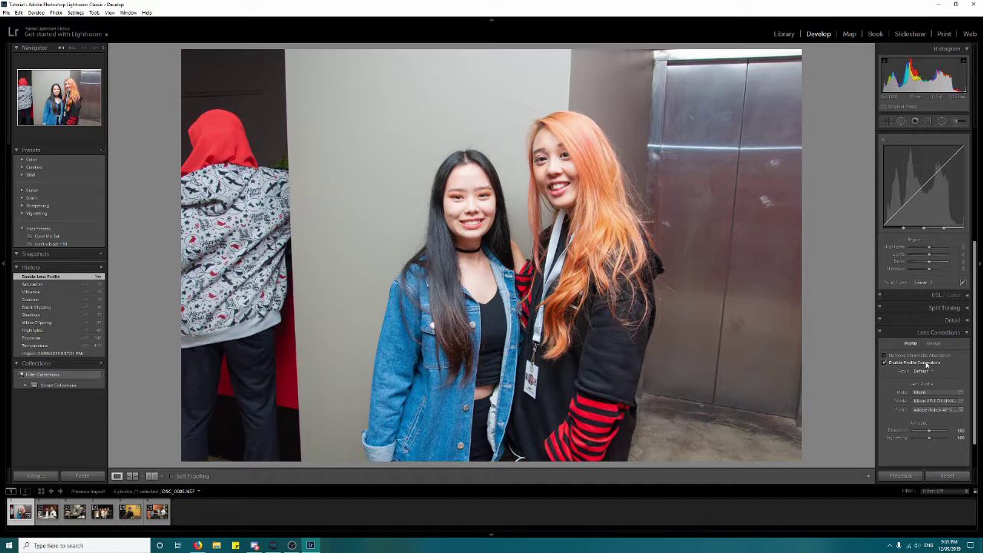
{"action": "left_click", "coordinate": [927, 365]}
{"action": "left_click", "coordinate": [950, 332]}
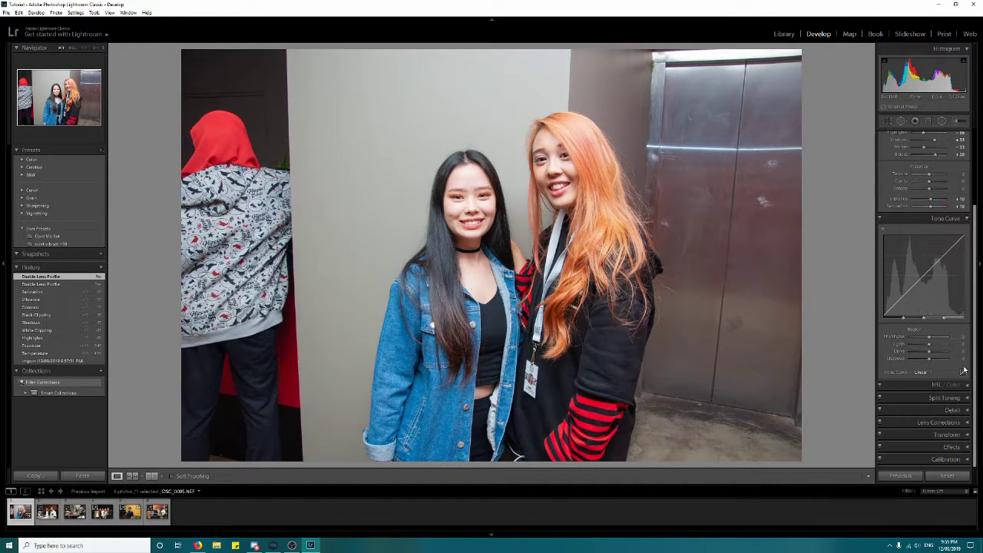
- Heal the mark on the upper part of the right elevator door with Spot Removal, sampling from a clean area lower on the same door
{"action": "scroll", "coordinate": [945, 307], "scroll_direction": "up", "scroll_amount": 3}
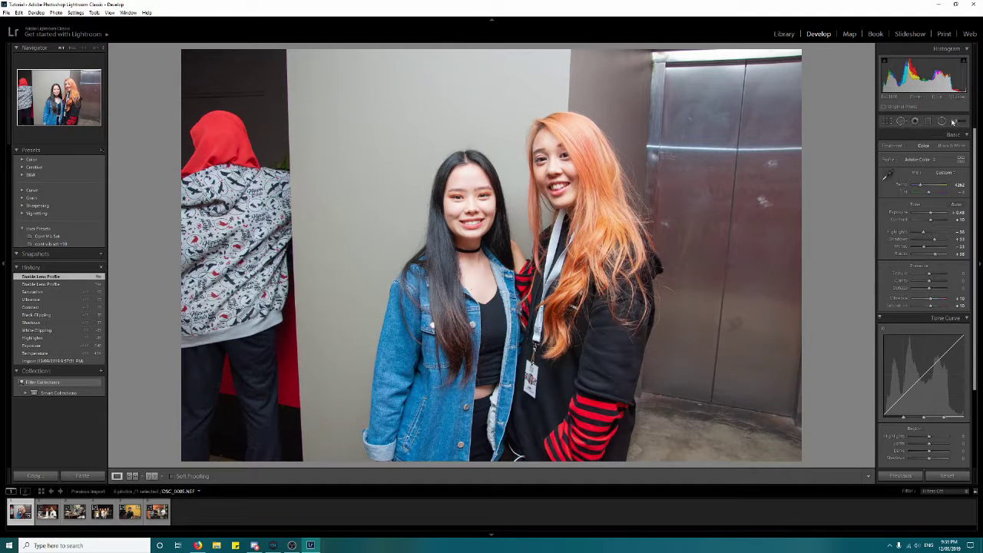
{"action": "left_click", "coordinate": [902, 121]}
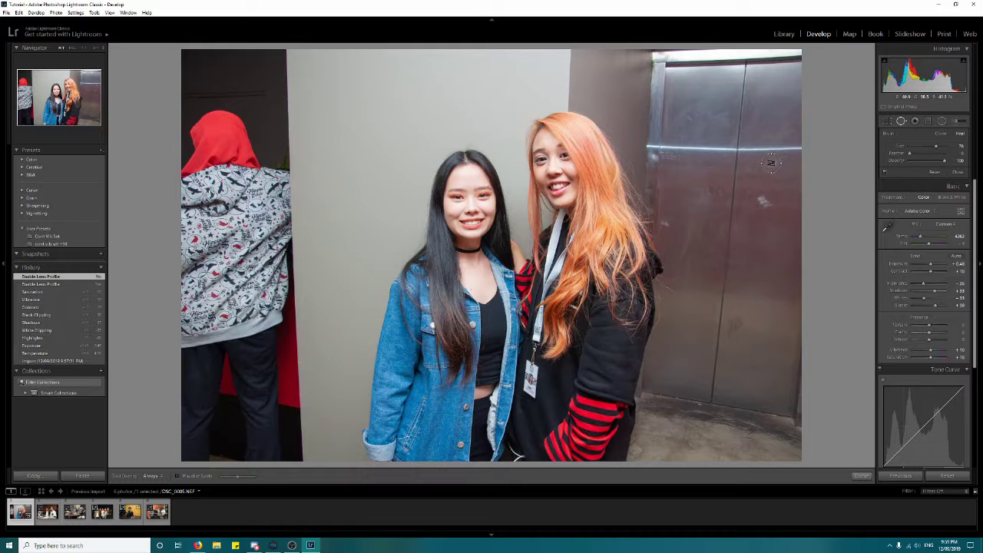
{"action": "left_click", "coordinate": [771, 163]}
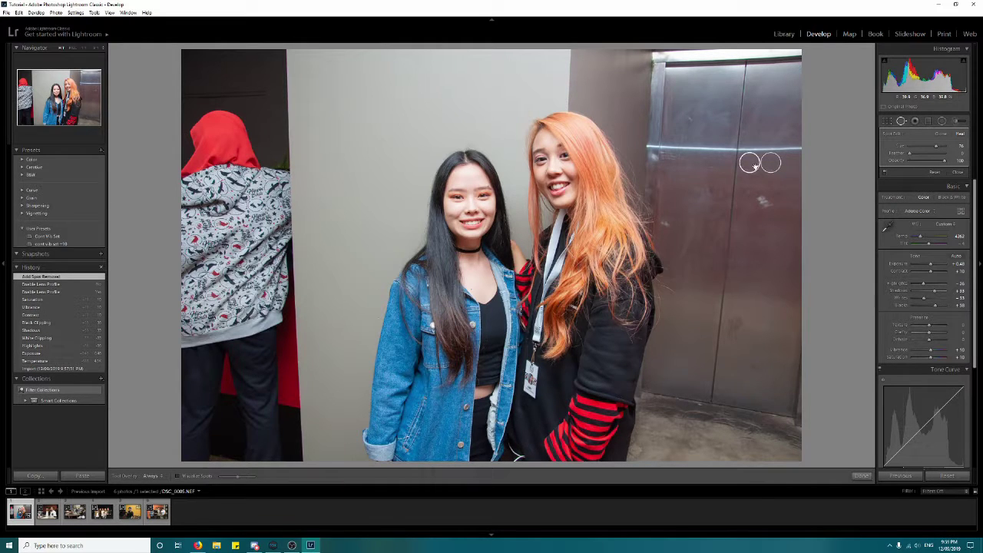
{"action": "mouse_move", "coordinate": [769, 179]}
{"action": "left_mouse_down"}
{"action": "mouse_move", "coordinate": [750, 203]}
{"action": "mouse_move", "coordinate": [768, 294]}
{"action": "left_mouse_up"}
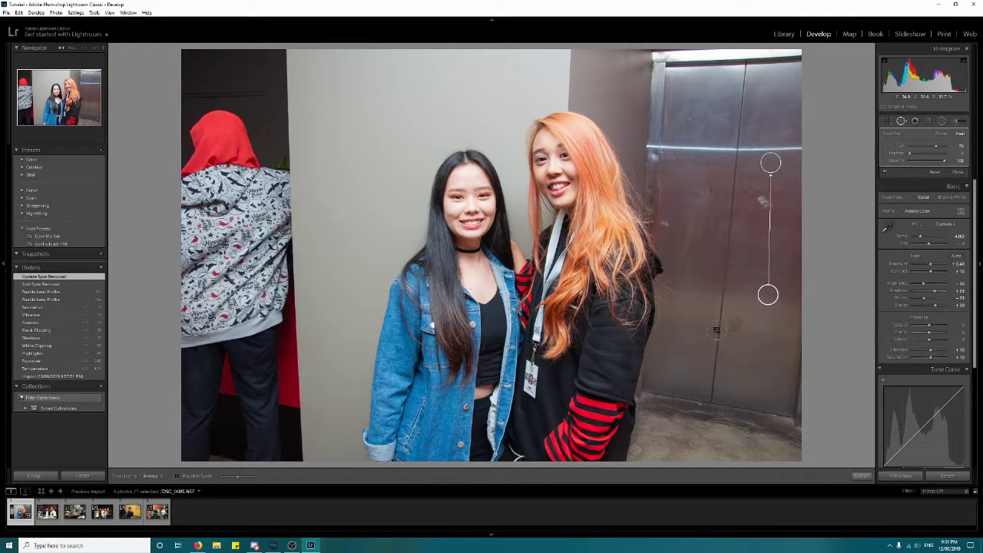
- Desaturate the person standing with their back to the camera using an adjustment brush with saturation at -100
{"action": "left_click", "coordinate": [956, 123]}
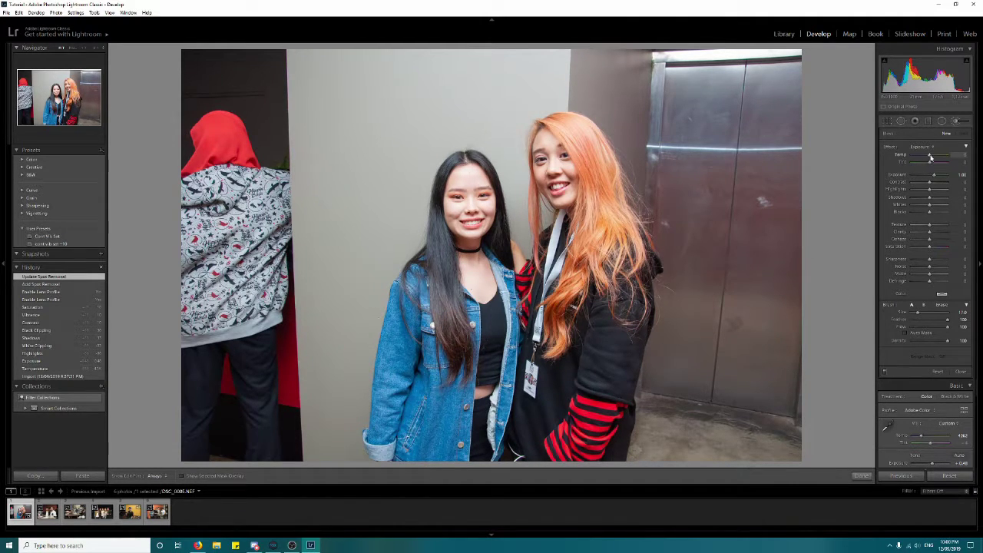
{"action": "left_click_drag", "start_coordinate": [929, 247], "coordinate": [907, 251]}
{"action": "mouse_move", "coordinate": [220, 87]}
{"action": "left_mouse_down"}
{"action": "mouse_move", "coordinate": [226, 230]}
{"action": "mouse_move", "coordinate": [201, 330]}
{"action": "mouse_move", "coordinate": [202, 120]}
{"action": "mouse_move", "coordinate": [198, 390]}
{"action": "mouse_move", "coordinate": [267, 172]}
{"action": "mouse_move", "coordinate": [261, 115]}
{"action": "mouse_move", "coordinate": [261, 415]}
{"action": "mouse_move", "coordinate": [231, 399]}
{"action": "mouse_move", "coordinate": [274, 337]}
{"action": "mouse_move", "coordinate": [297, 159]}
{"action": "left_mouse_up"}
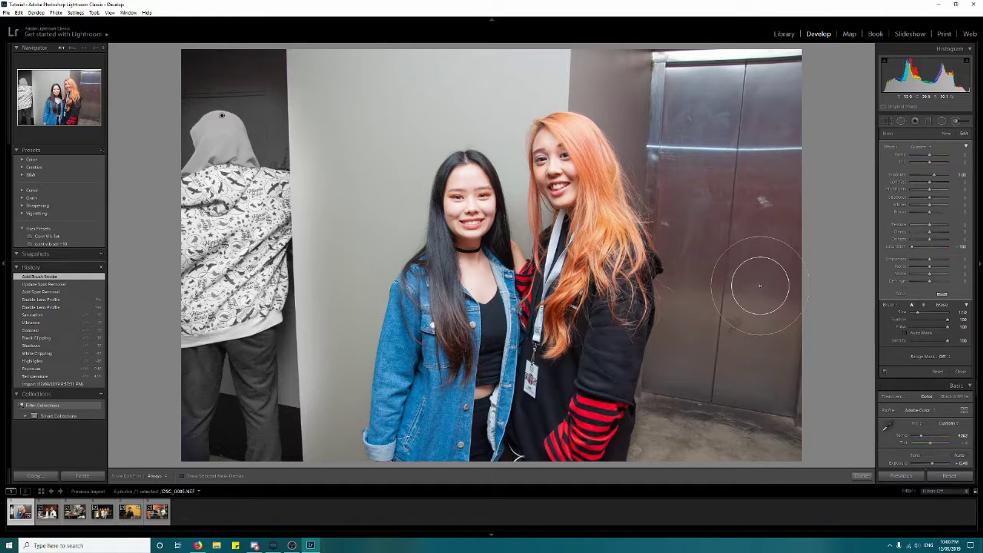
- Reduce the brush feather to its minimum, paint a stroke on the dark wall above the person's head, and finish the brush adjustment
{"action": "left_click_drag", "start_coordinate": [950, 321], "coordinate": [914, 322]}
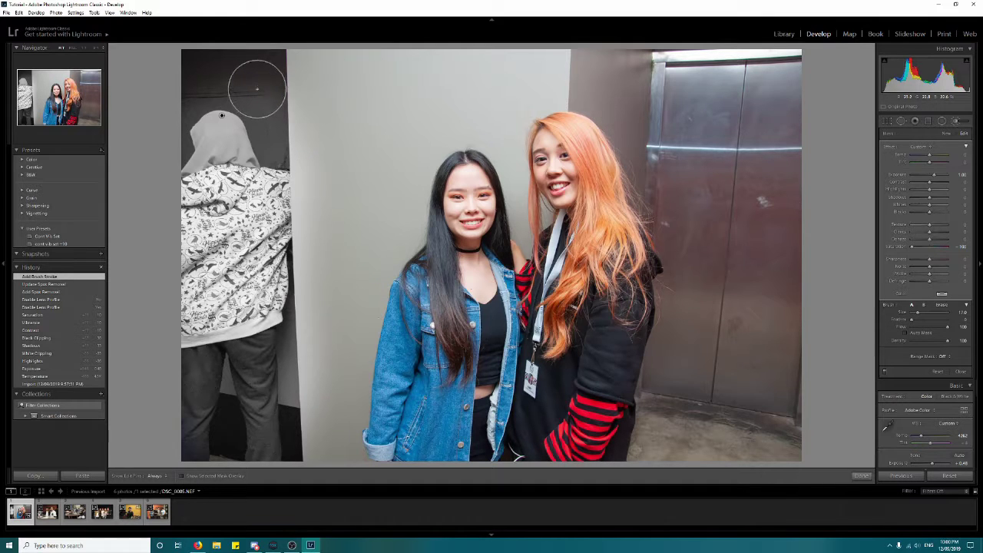
{"action": "mouse_move", "coordinate": [256, 89]}
{"action": "left_mouse_down"}
{"action": "mouse_move", "coordinate": [256, 77]}
{"action": "mouse_move", "coordinate": [253, 99]}
{"action": "mouse_move", "coordinate": [252, 66]}
{"action": "left_mouse_up"}
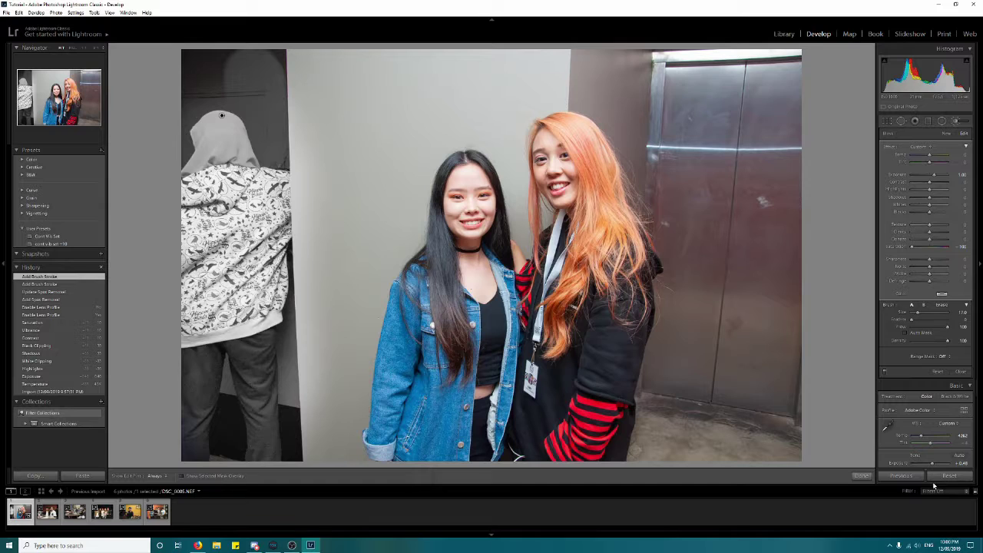
{"action": "left_click", "coordinate": [861, 476]}
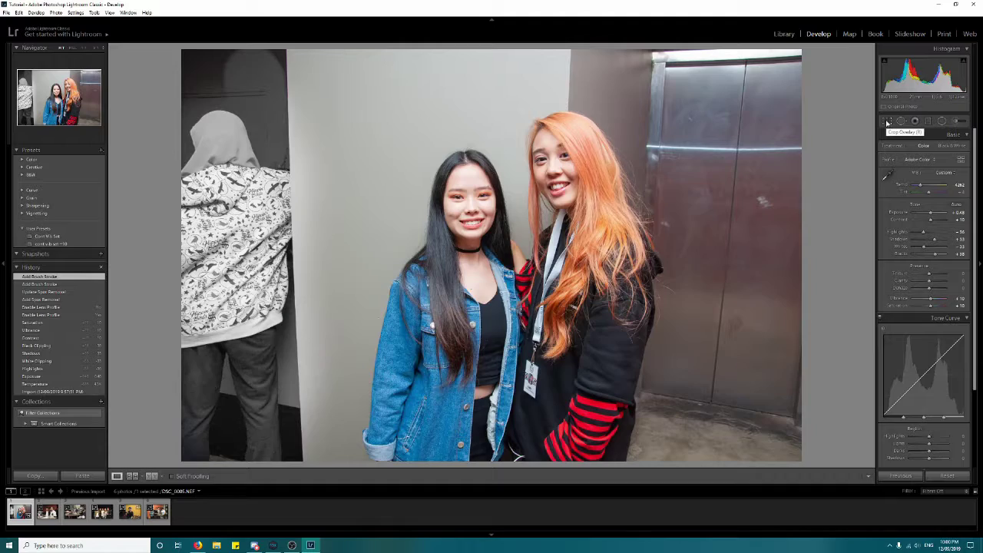
- Straighten the first photo by rotating its crop to an angle of 0.11 and apply the crop
{"action": "left_click", "coordinate": [887, 122]}
{"action": "mouse_move", "coordinate": [834, 182]}
{"action": "left_mouse_down"}
{"action": "mouse_move", "coordinate": [834, 224]}
{"action": "mouse_move", "coordinate": [832, 183]}
{"action": "left_mouse_up"}
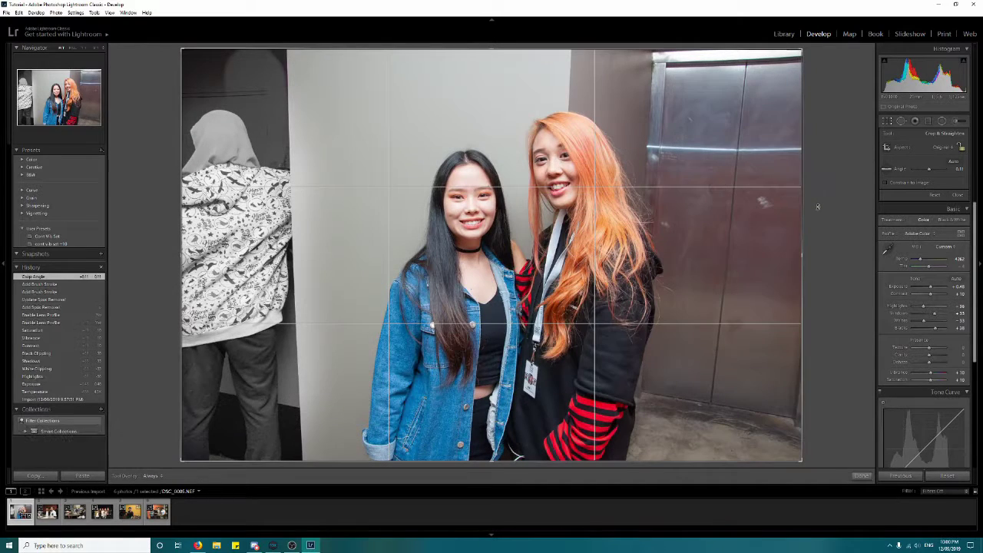
{"action": "key", "text": "Return"}
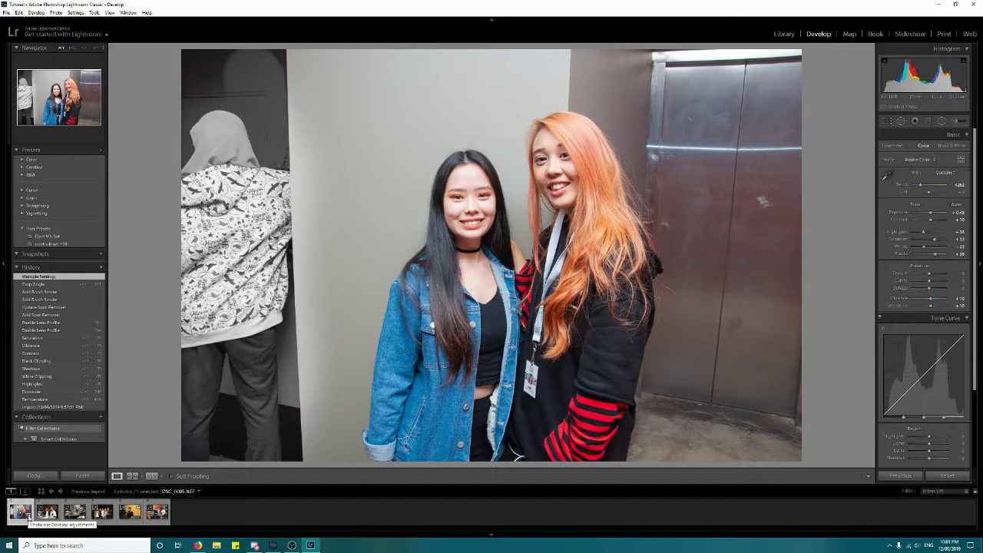
- Set the contrast, vibrance and saturation of the second photo to 15 each
{"action": "left_click", "coordinate": [45, 514]}
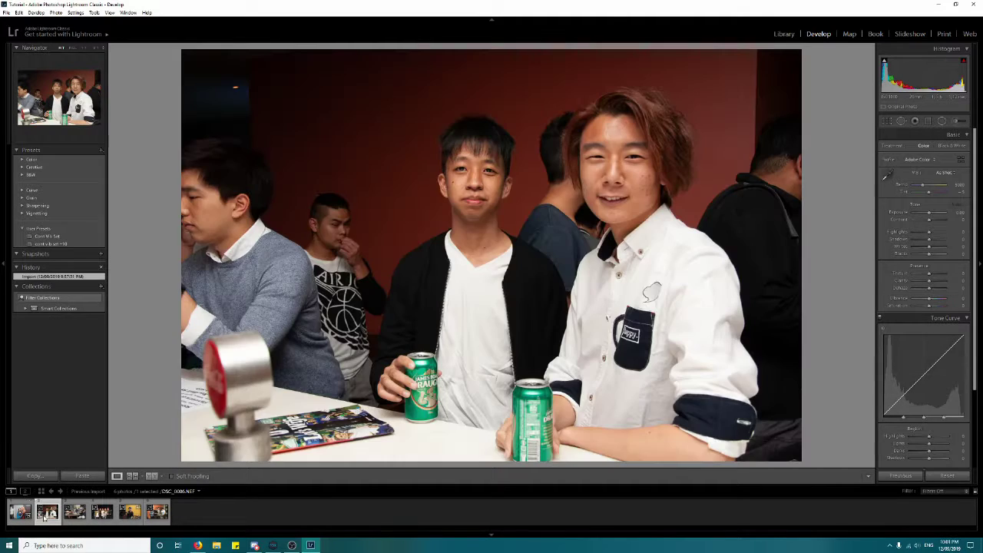
{"action": "left_click", "coordinate": [21, 517]}
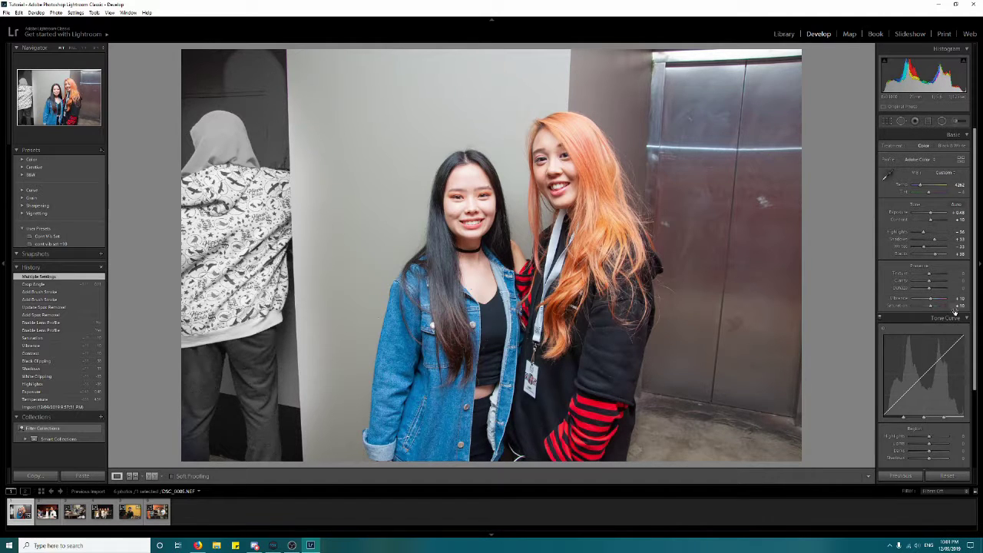
{"action": "left_click", "coordinate": [47, 511]}
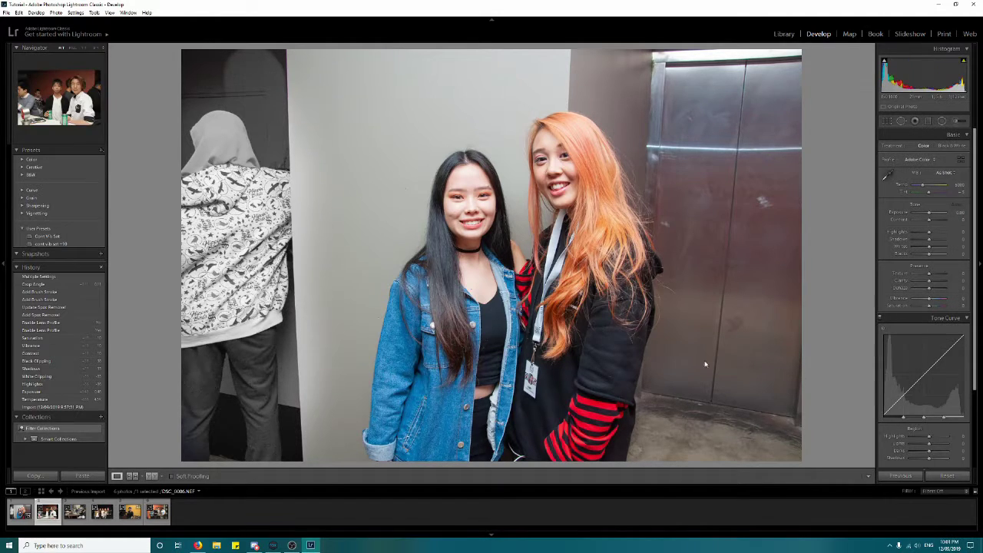
{"action": "left_click_drag", "start_coordinate": [958, 219], "coordinate": [964, 219]}
{"action": "left_click", "coordinate": [957, 300]}
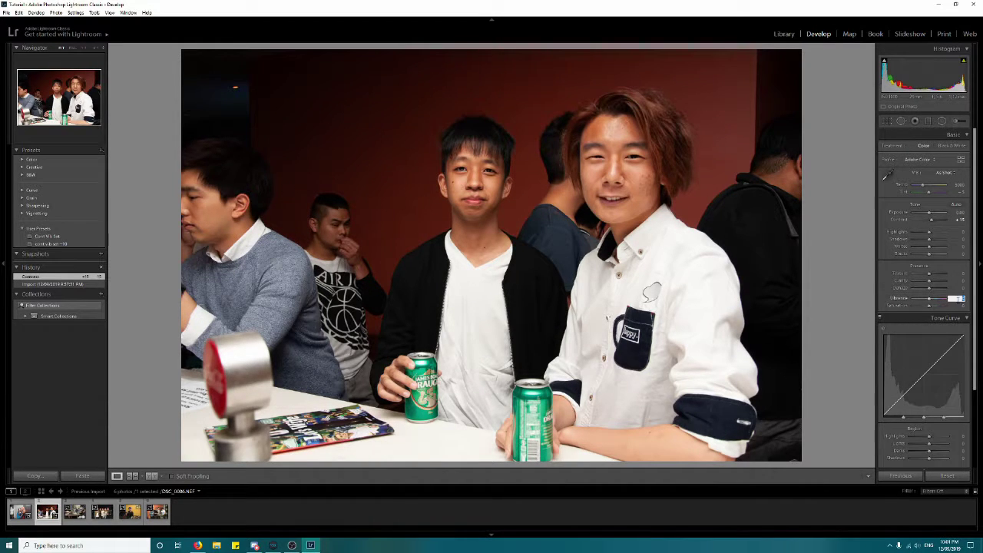
{"action": "type", "text": "15"}
{"action": "key", "text": "Tab"}
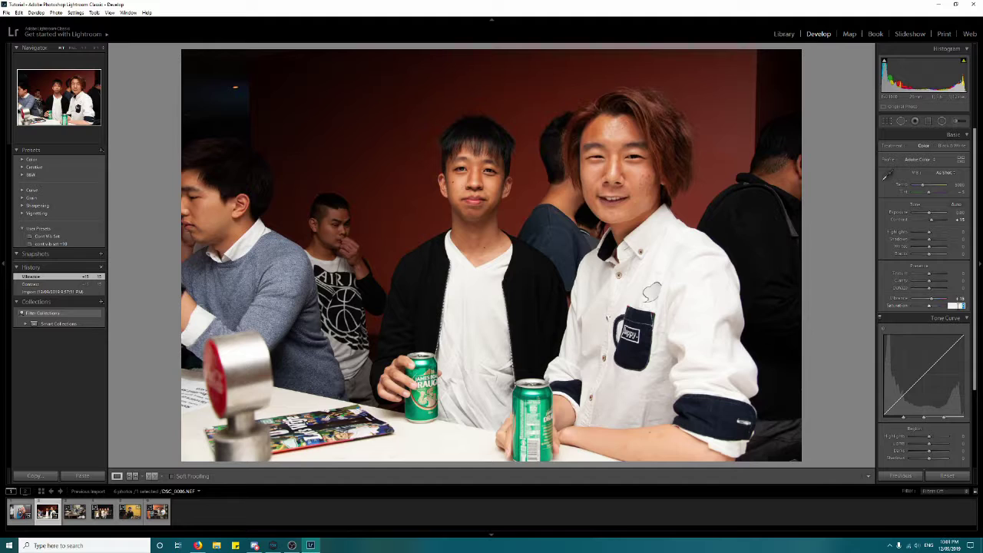
{"action": "type", "text": "15"}
{"action": "key", "text": "Return"}
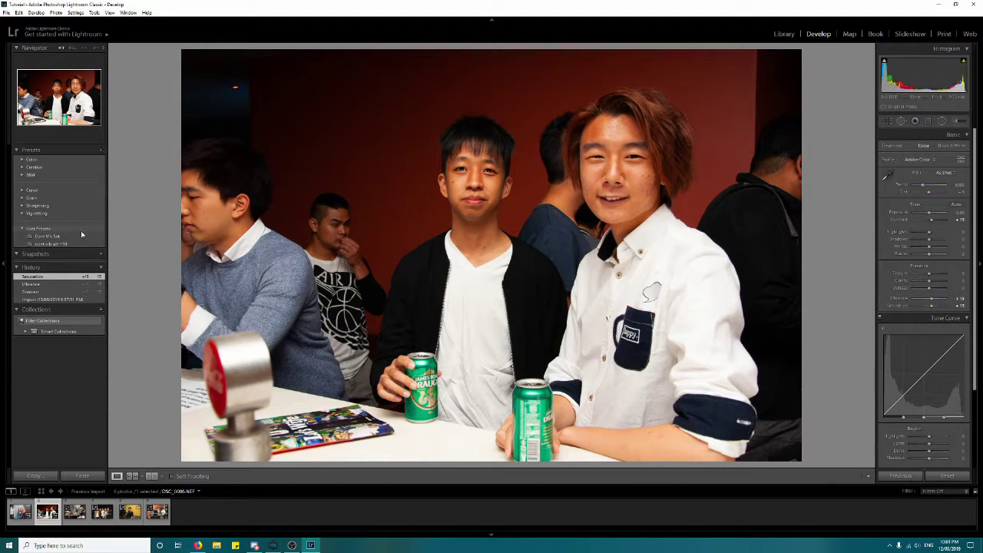
- Save the current develop settings as a new user preset named "Cont Vib Set +15"
{"action": "left_click", "coordinate": [101, 151]}
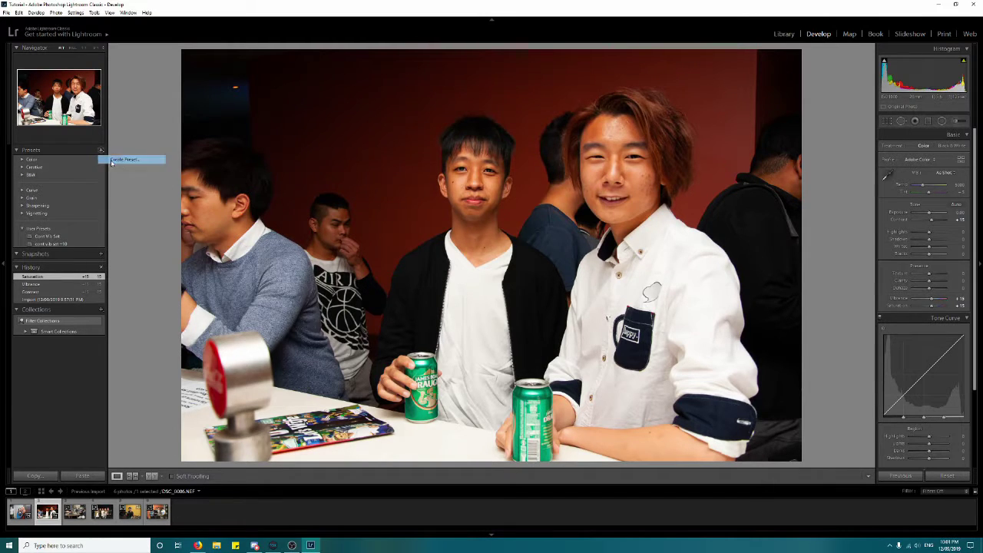
{"action": "left_click", "coordinate": [115, 158]}
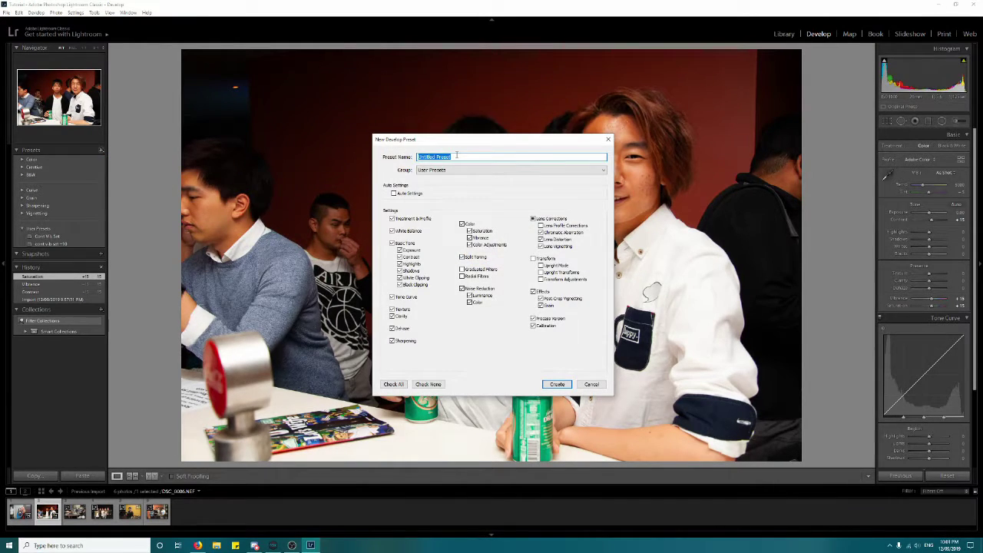
{"action": "type", "text": "Cont Vib Set +15"}
{"action": "left_click", "coordinate": [557, 384]}
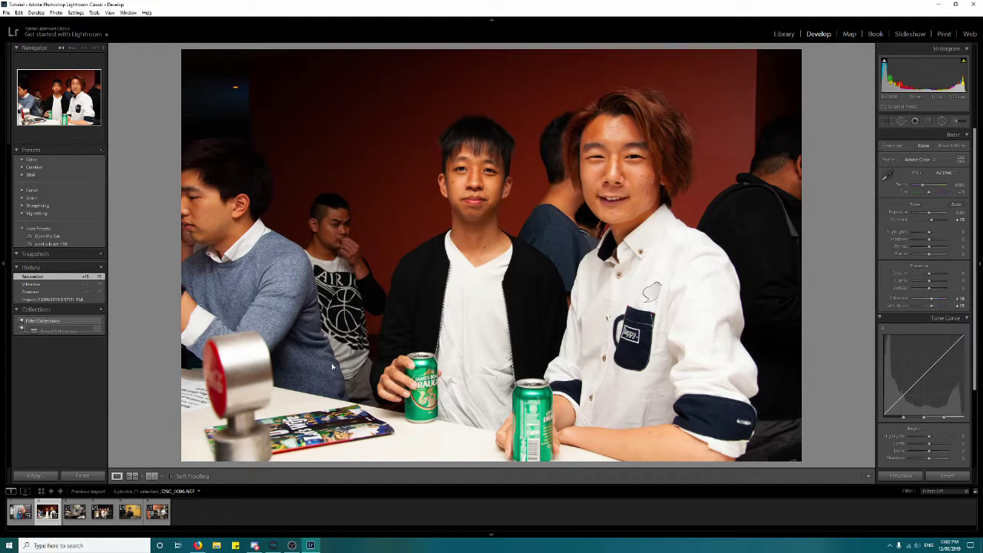
- Apply the "Cont Vib Set +15" preset to the third and fourth photos, comparing the third with its imported state
{"action": "left_click", "coordinate": [74, 514]}
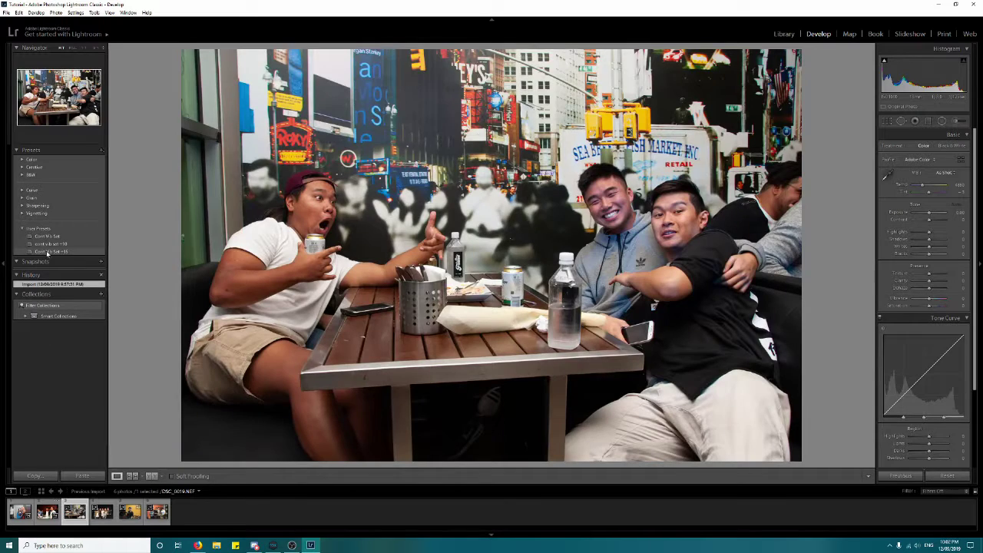
{"action": "left_click", "coordinate": [48, 252]}
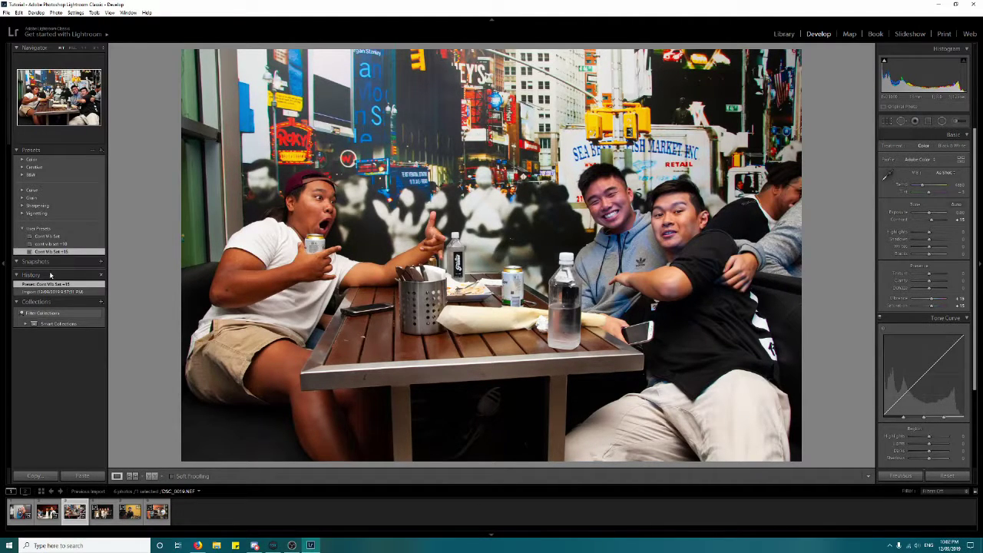
{"action": "left_click", "coordinate": [52, 291]}
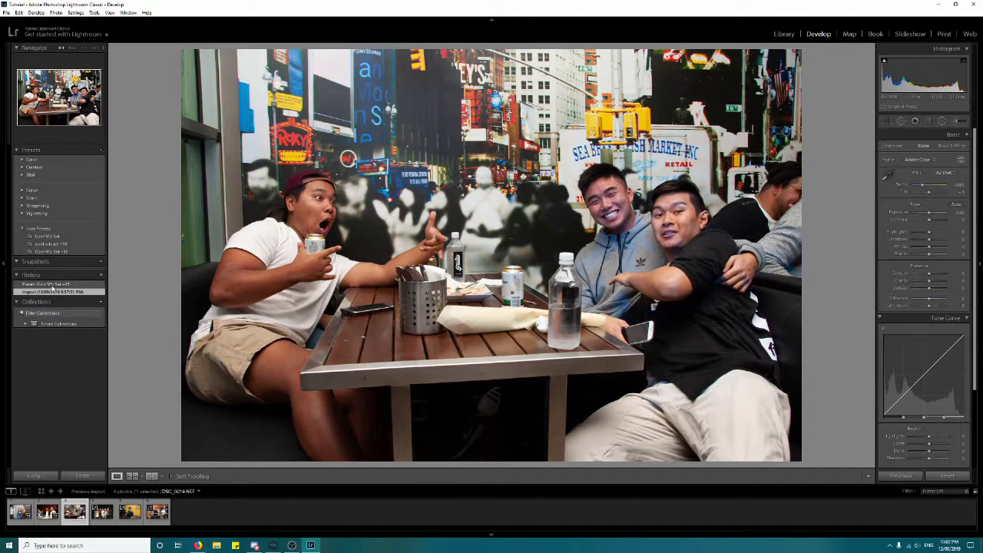
{"action": "left_click", "coordinate": [52, 285]}
{"action": "left_click", "coordinate": [102, 512]}
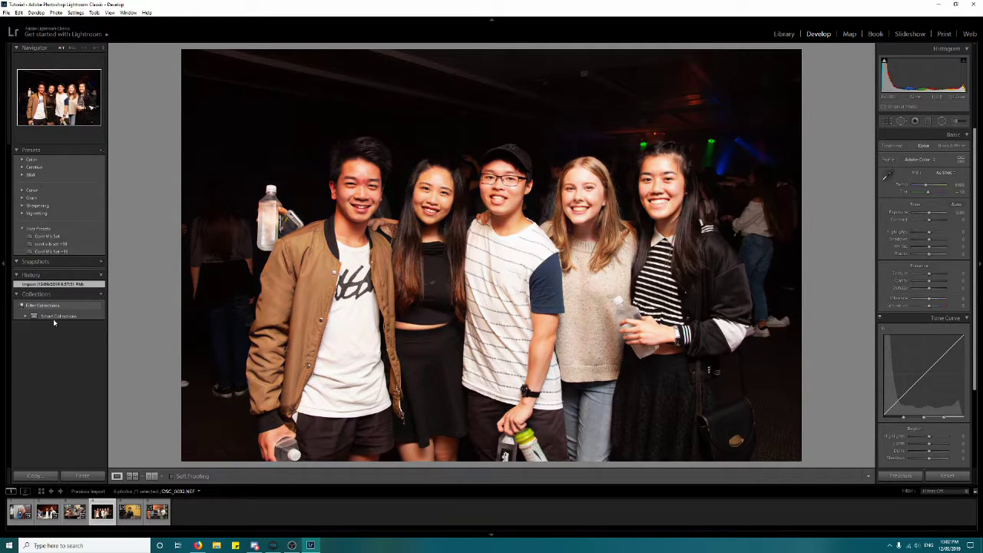
{"action": "left_click", "coordinate": [52, 252]}
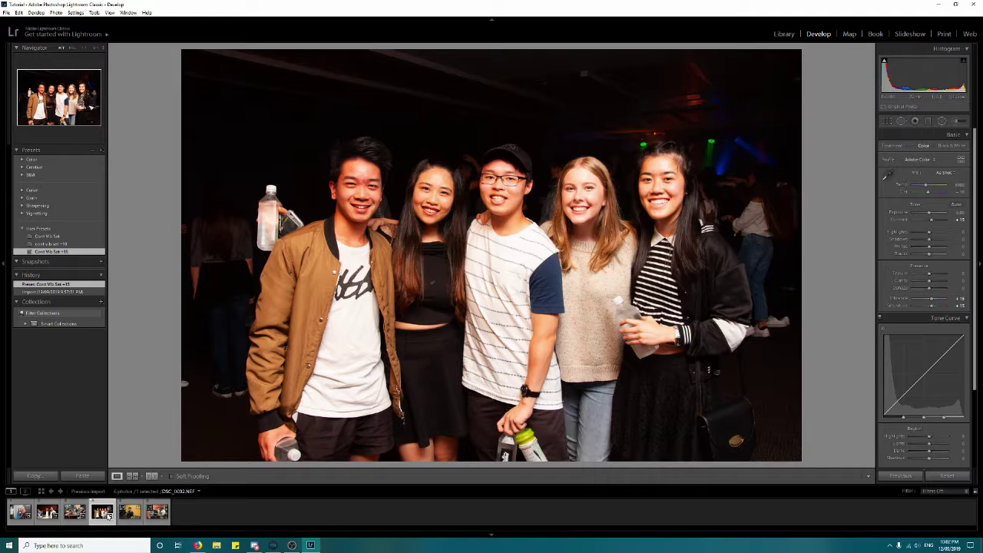
- Synchronize the fourth photo's develop settings to all six photos with the default options and check the first photo
{"action": "key", "text": "ctrl+a"}
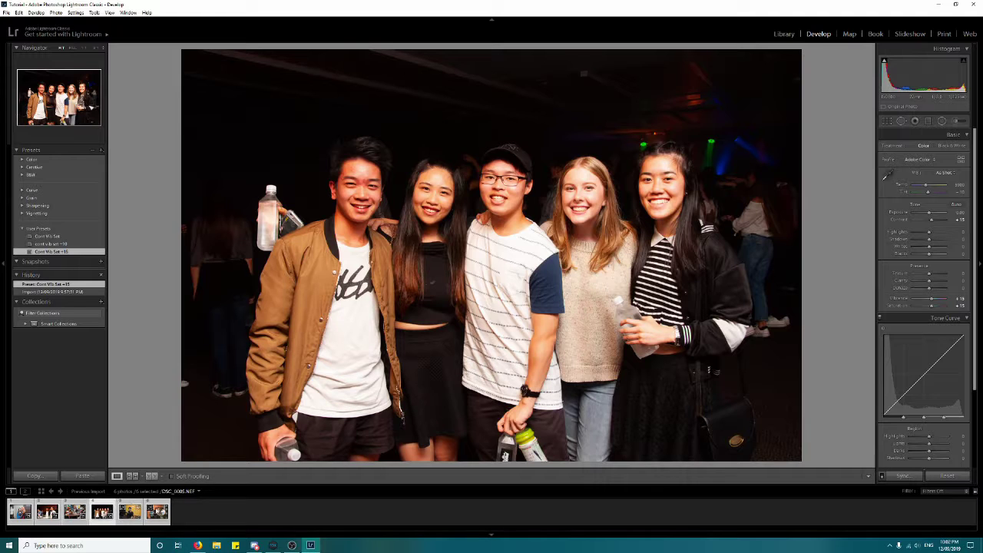
{"action": "left_click", "coordinate": [904, 476]}
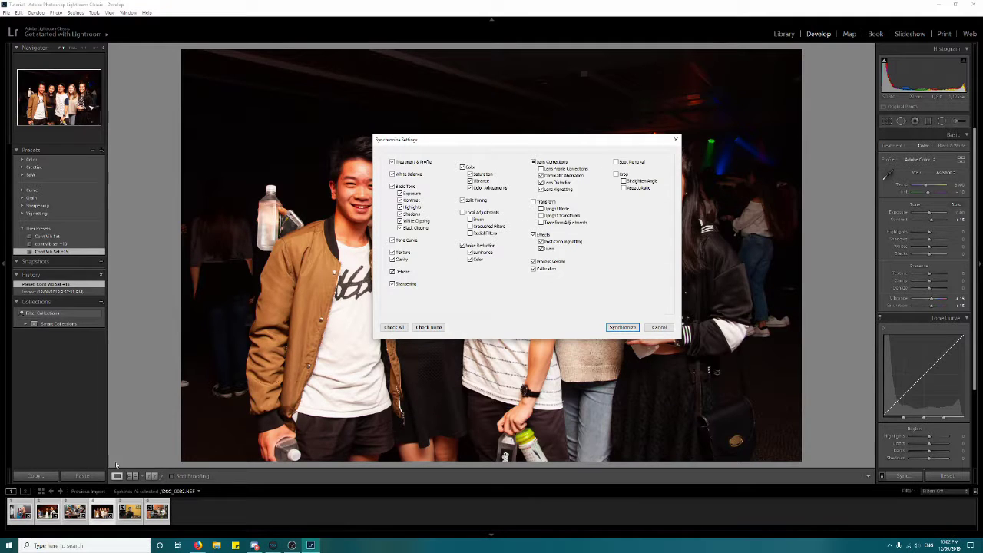
{"action": "left_click", "coordinate": [622, 328]}
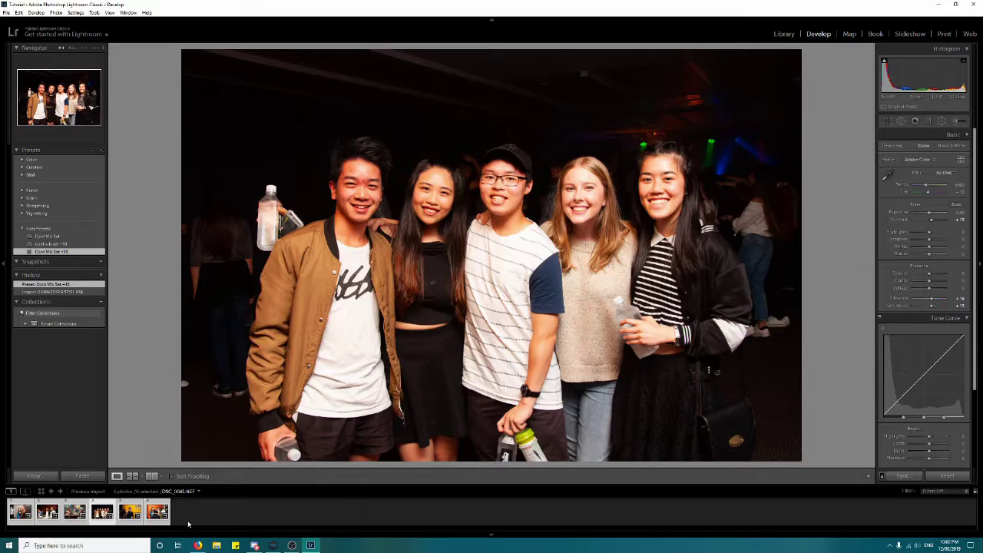
{"action": "left_click", "coordinate": [15, 523]}
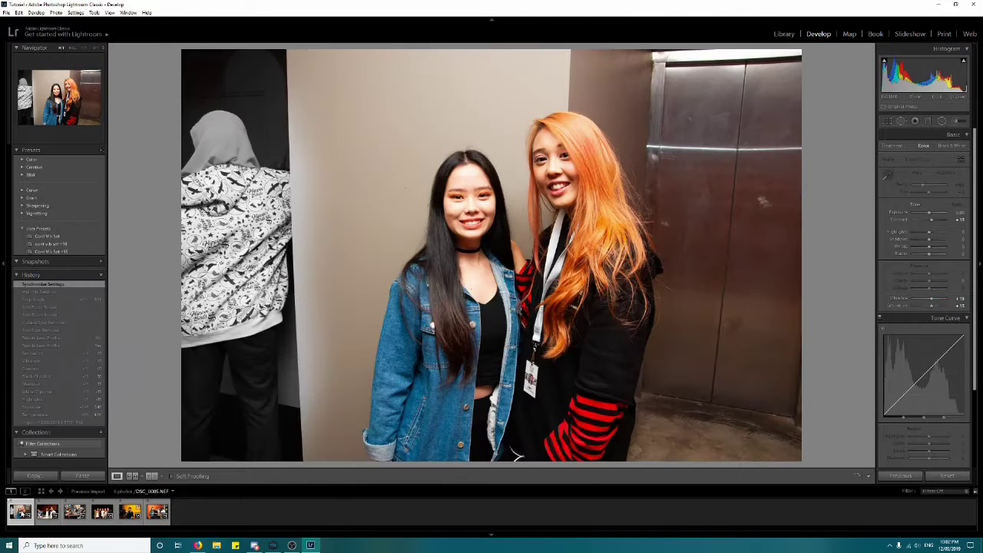
- Cool the temperature of the fourth and fifth photos, and raise the fifth photo's exposure to about +0.36
{"action": "left_click", "coordinate": [100, 514]}
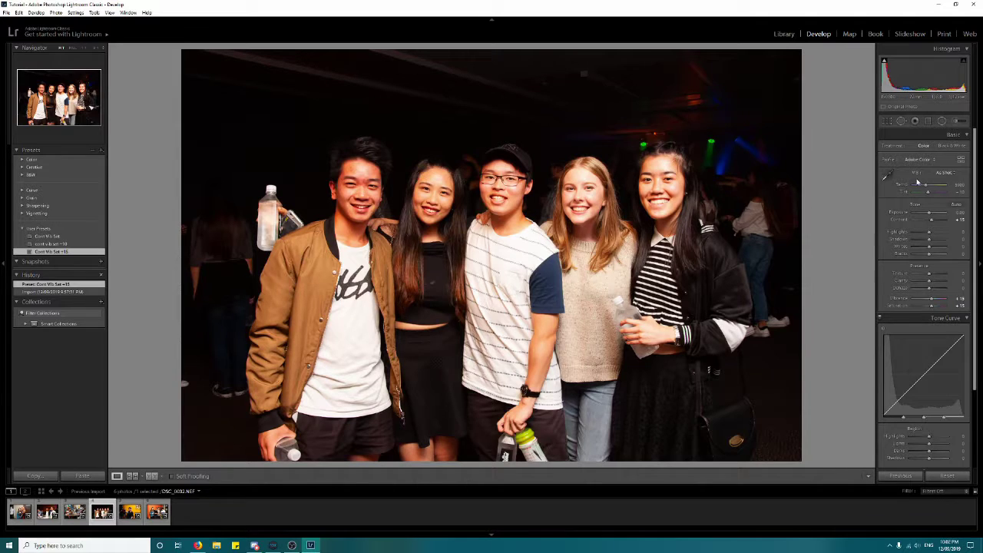
{"action": "left_click_drag", "start_coordinate": [927, 188], "coordinate": [921, 188]}
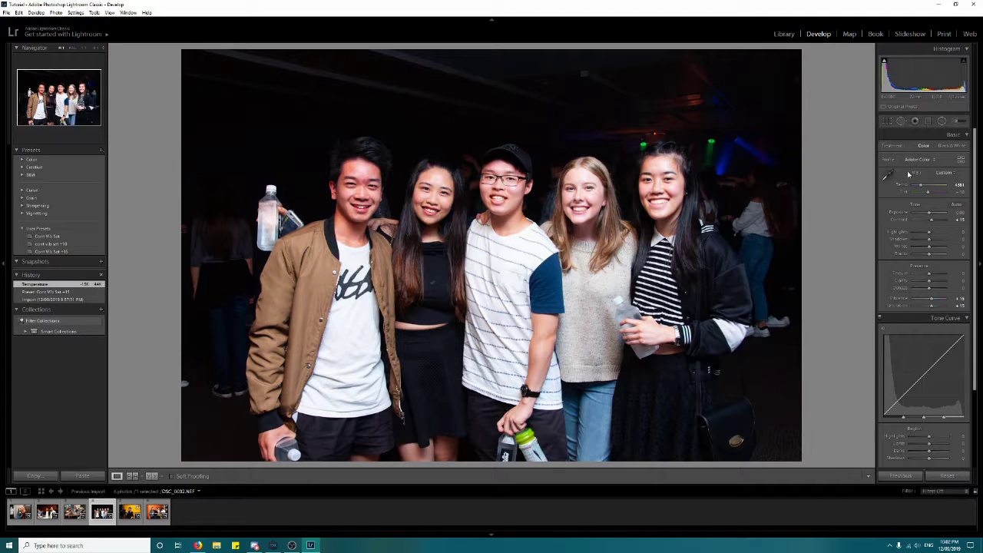
{"action": "key", "text": "Right"}
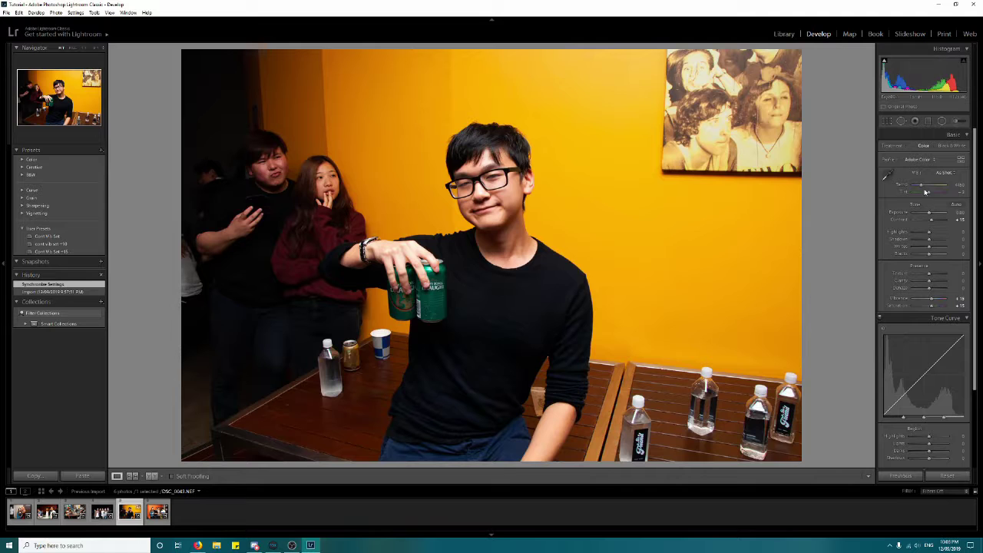
{"action": "left_click_drag", "start_coordinate": [921, 187], "coordinate": [931, 216]}
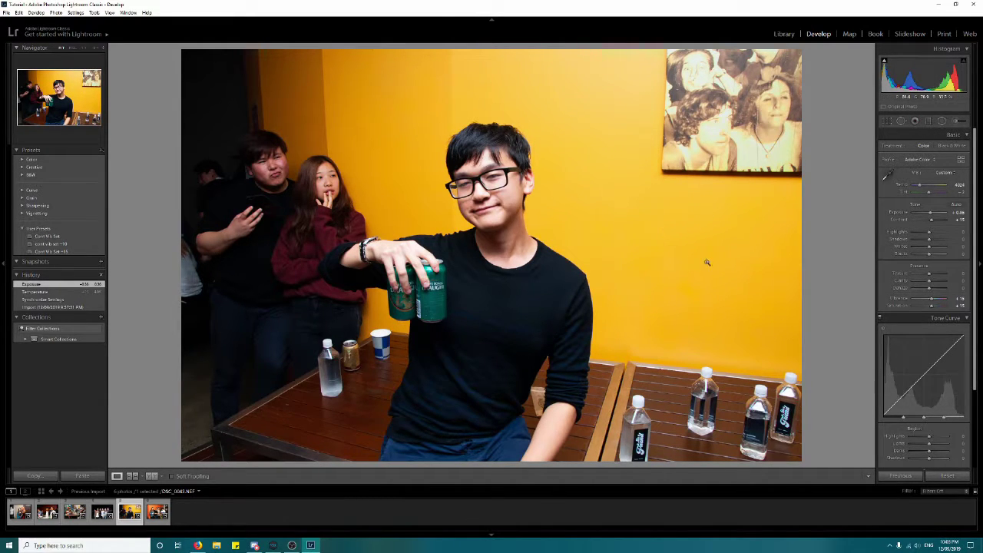
- Raise the exposure of the sixth photo to about +0.24 and deselect it
{"action": "key", "text": "Right"}
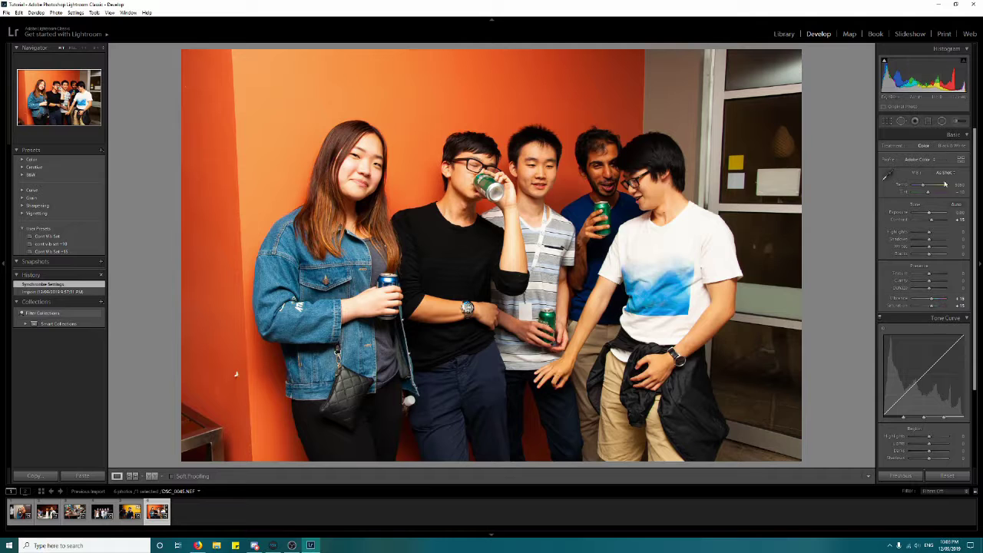
{"action": "left_click_drag", "start_coordinate": [930, 216], "coordinate": [931, 216]}
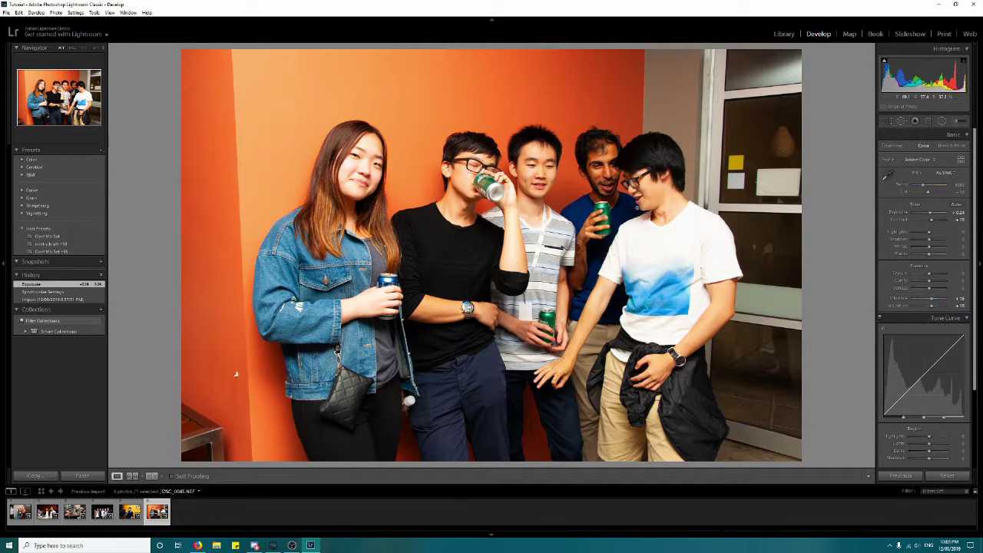
{"action": "left_click", "coordinate": [198, 512]}
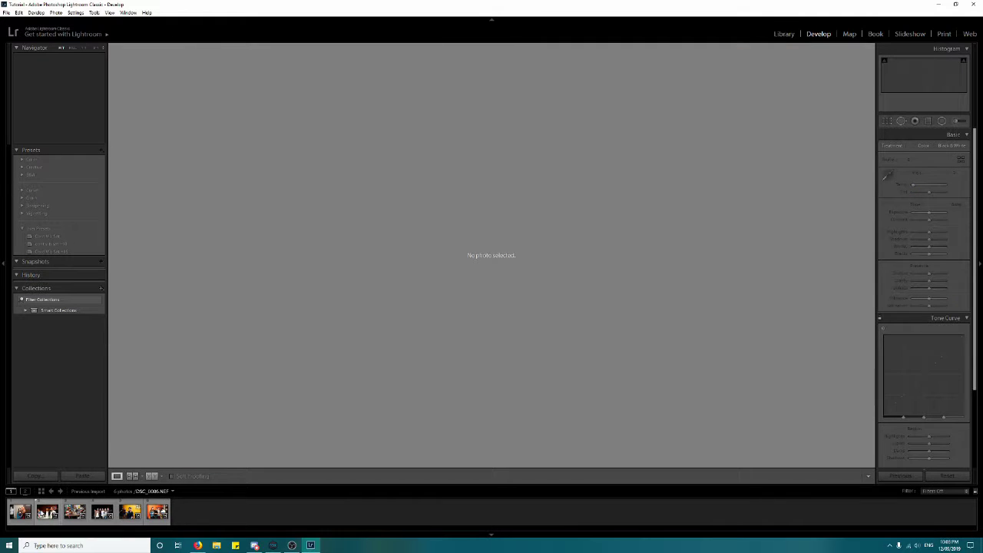
- Switch to the Library grid, select all six photos, and open their export settings
{"action": "left_click", "coordinate": [20, 512]}
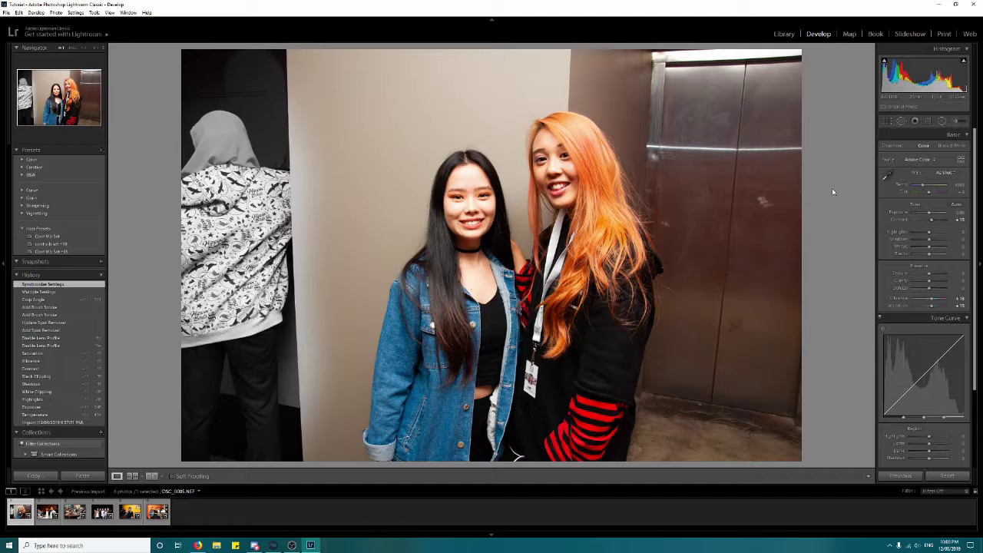
{"action": "left_click", "coordinate": [786, 34]}
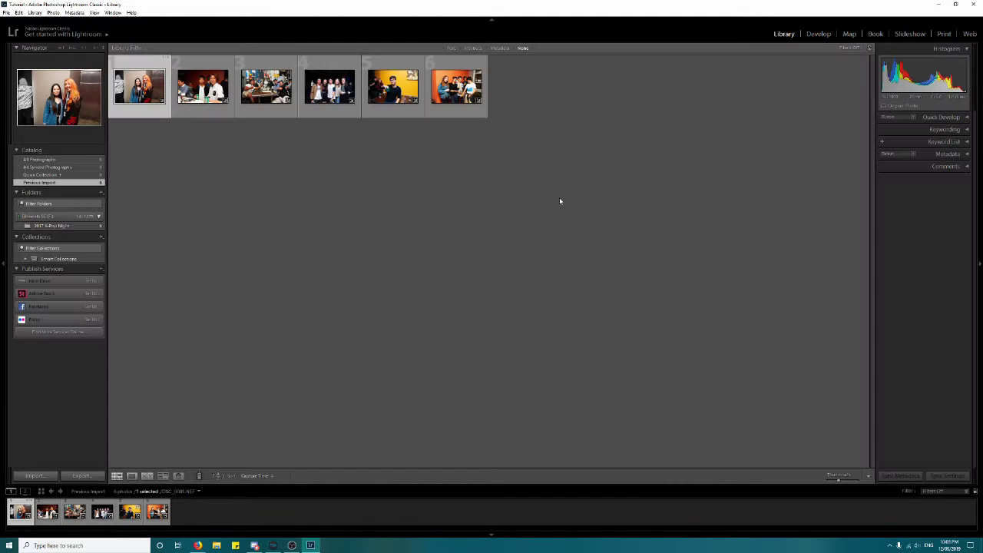
{"action": "key", "text": "ctrl+a"}
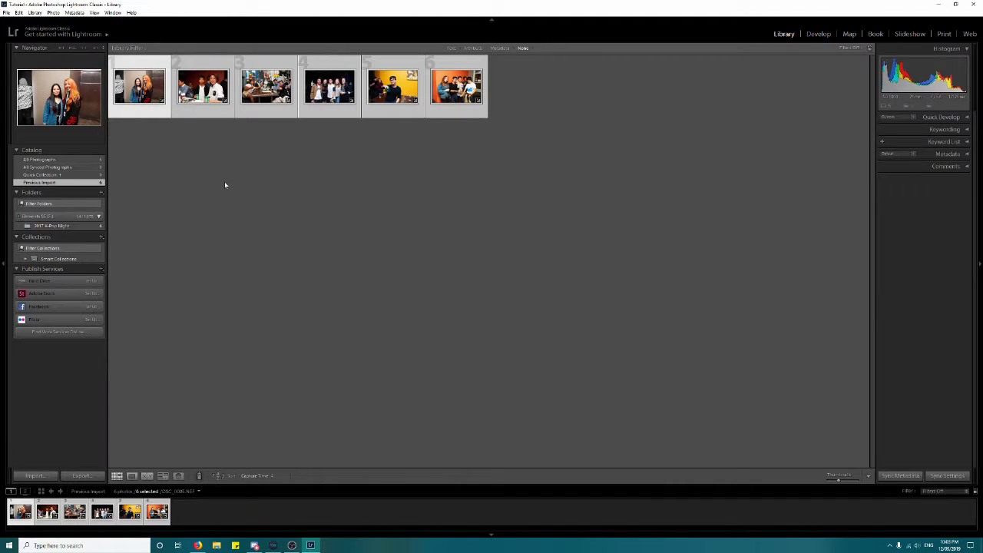
{"action": "left_click", "coordinate": [80, 475]}
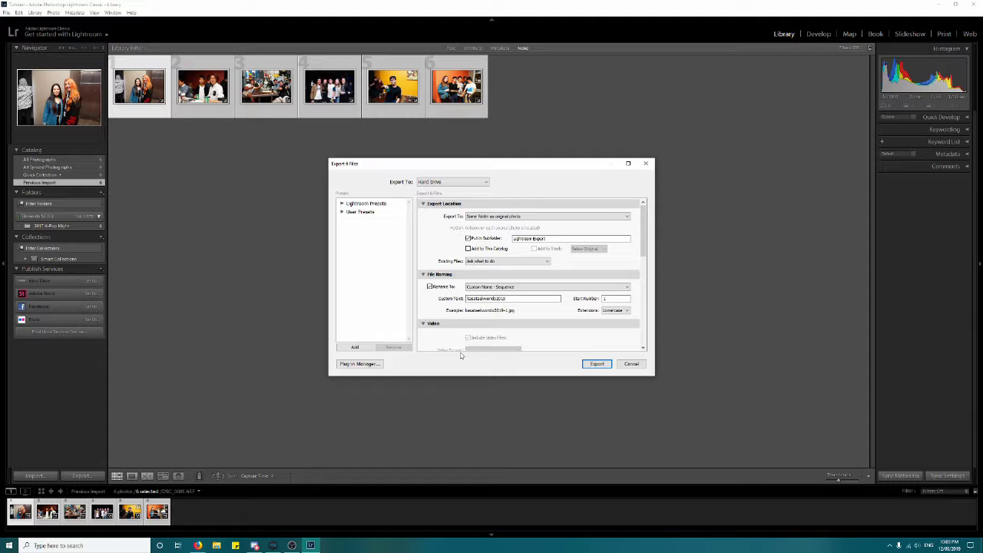
- Set the export location to the same folder as the original photo and the file name's custom text to "kasatutorial"
{"action": "left_click", "coordinate": [477, 216]}
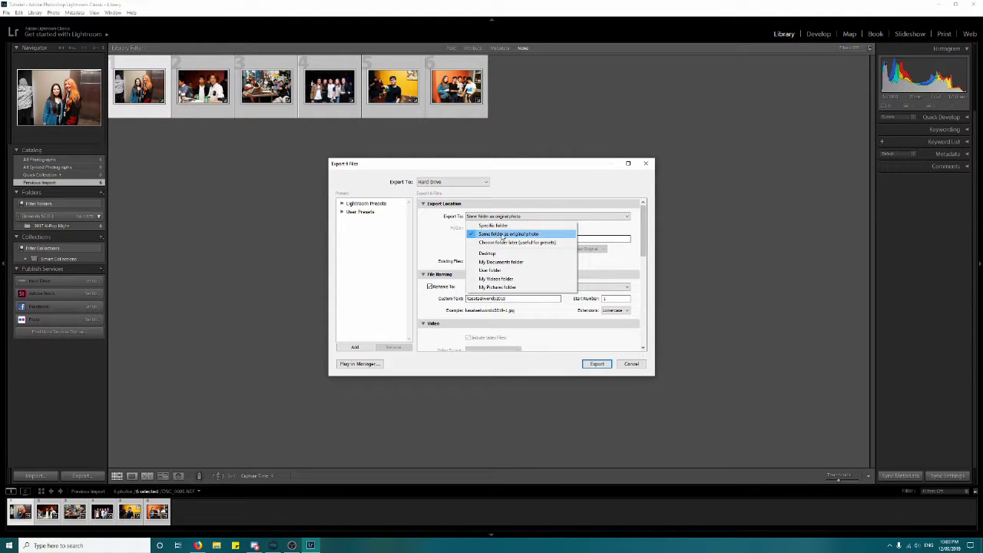
{"action": "left_click", "coordinate": [502, 235]}
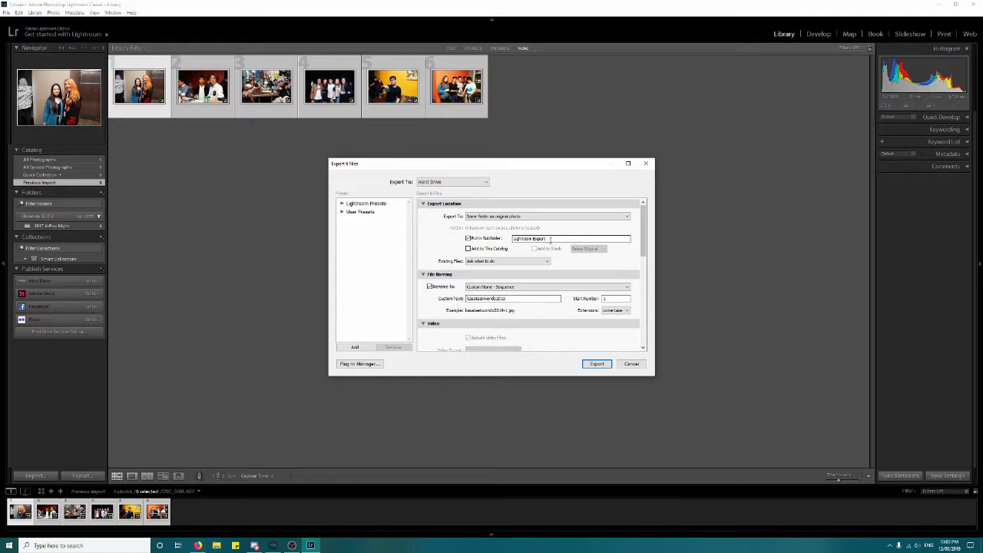
{"action": "left_click_drag", "start_coordinate": [644, 234], "coordinate": [643, 252]}
{"action": "double_click", "coordinate": [526, 247]}
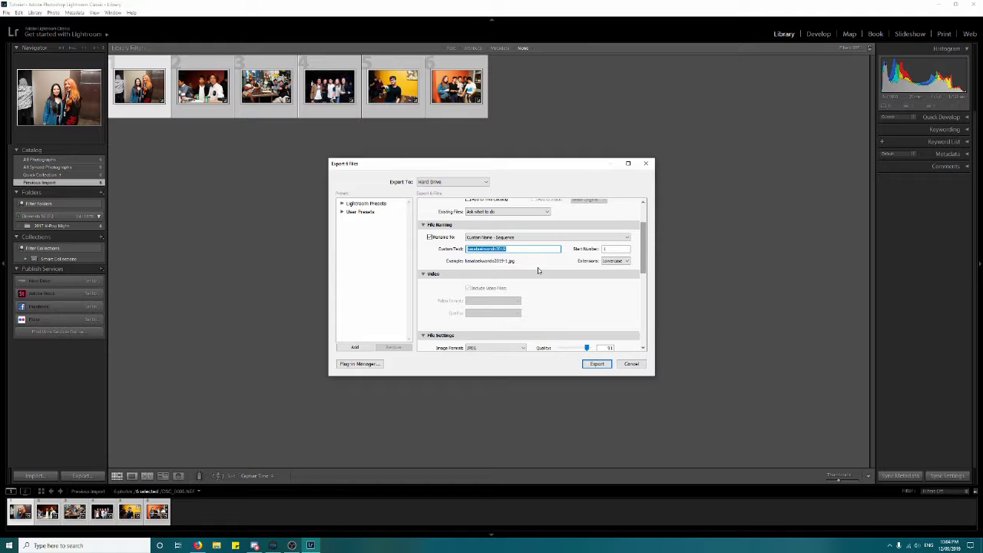
{"action": "type", "text": "lasetutorial"}
{"action": "double_click", "coordinate": [618, 248]}
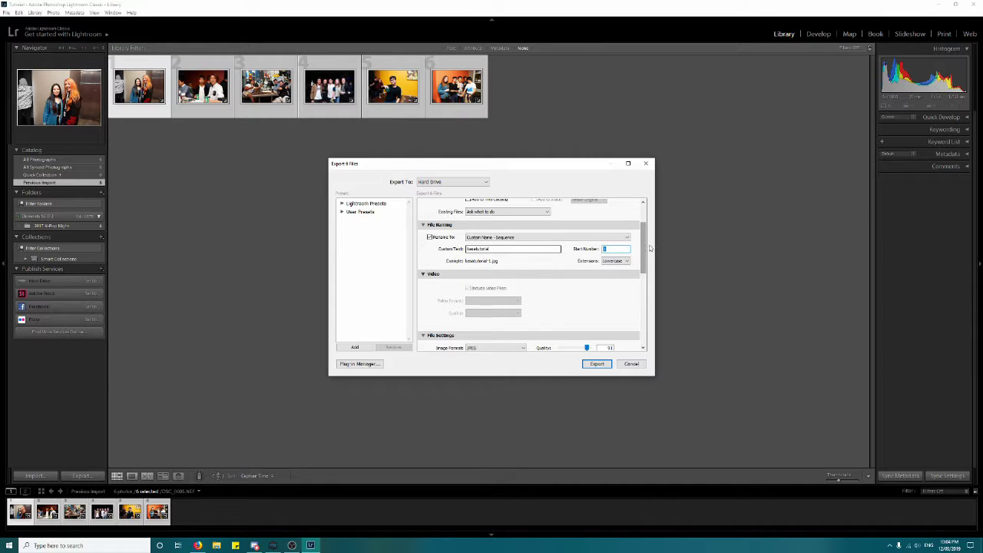
- Set the exported images to resize to fit by Long Edge
{"action": "left_click_drag", "start_coordinate": [650, 248], "coordinate": [652, 299]}
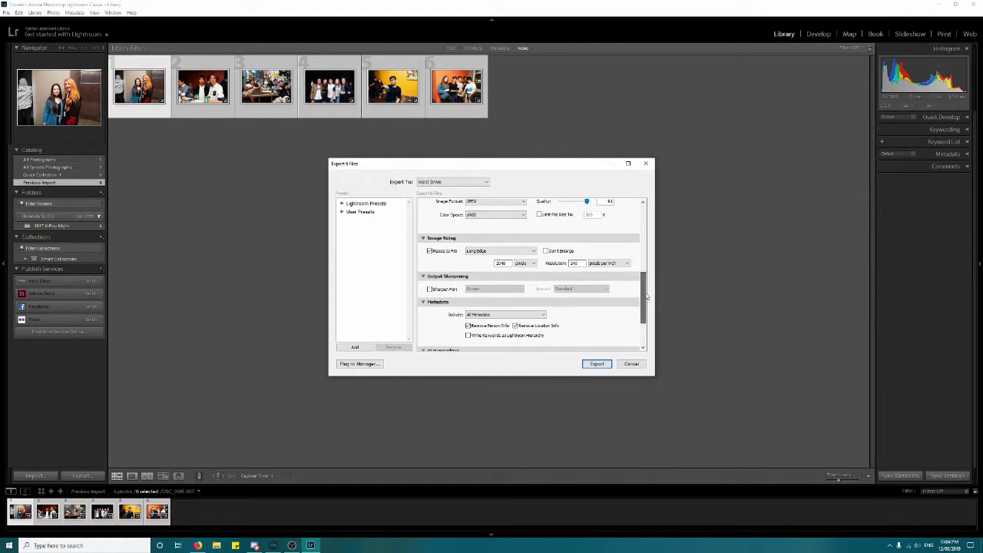
{"action": "left_click", "coordinate": [501, 264]}
{"action": "left_click", "coordinate": [496, 251]}
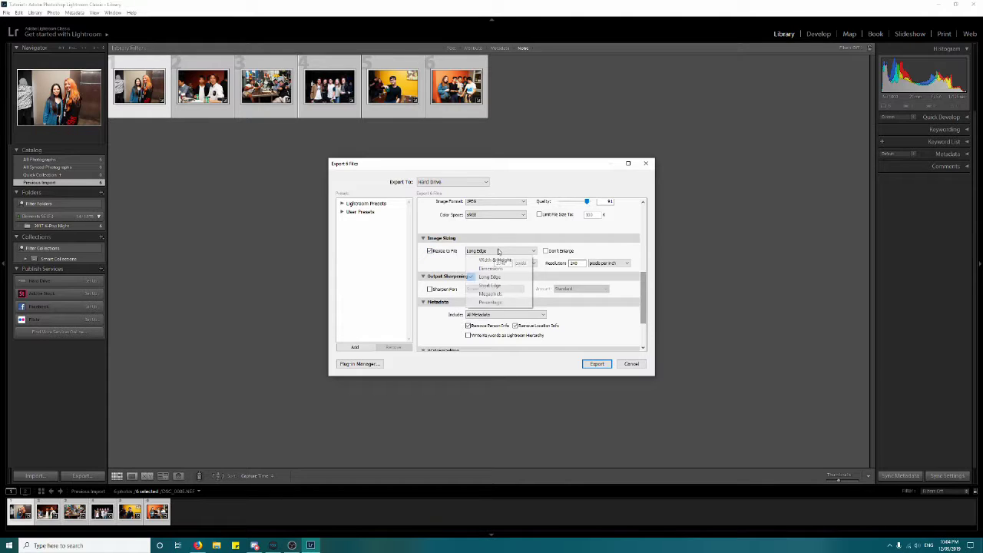
{"action": "left_click", "coordinate": [495, 276]}
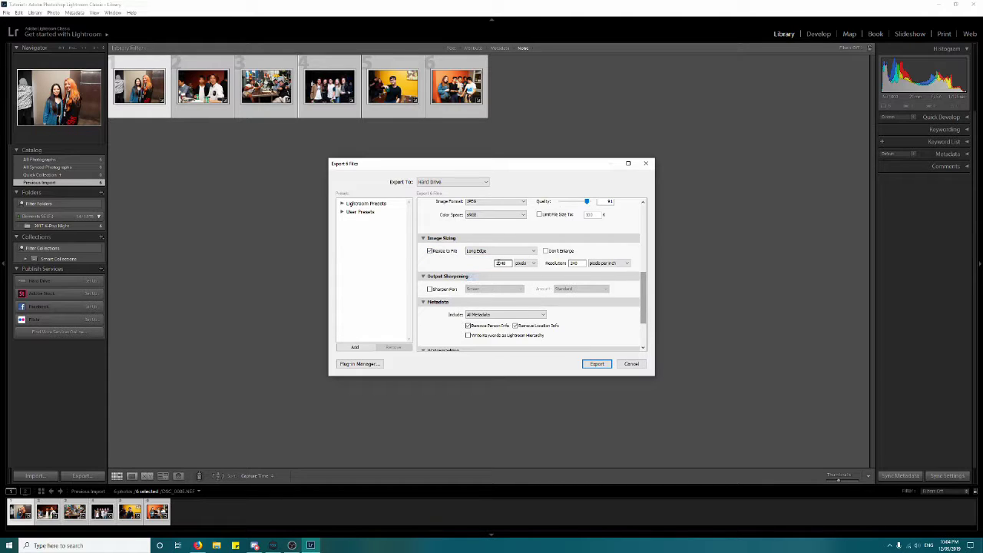
- Edit the KASA Logo export watermark and choose the "KASA Logo Photo" image as its graphic
{"action": "left_click_drag", "start_coordinate": [643, 298], "coordinate": [649, 318]}
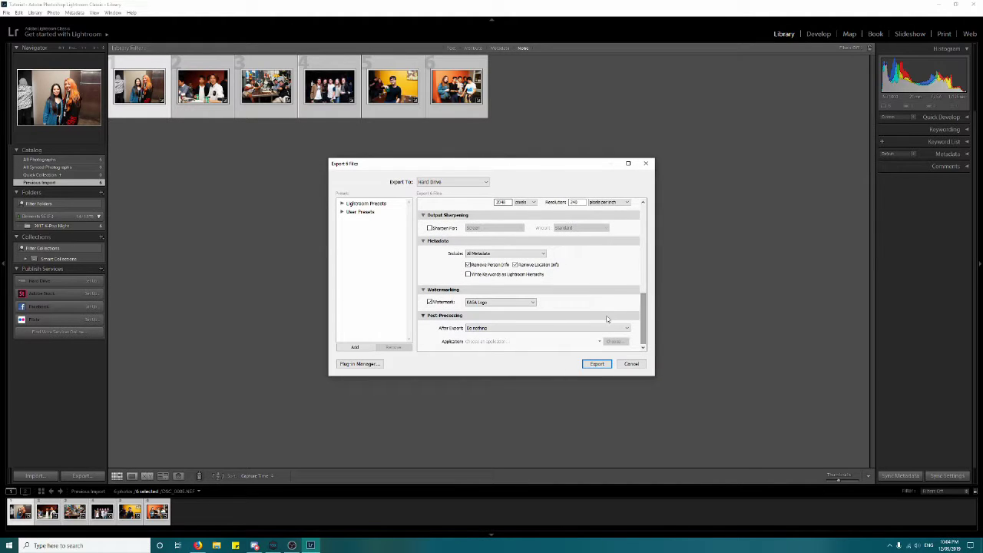
{"action": "left_click", "coordinate": [483, 302]}
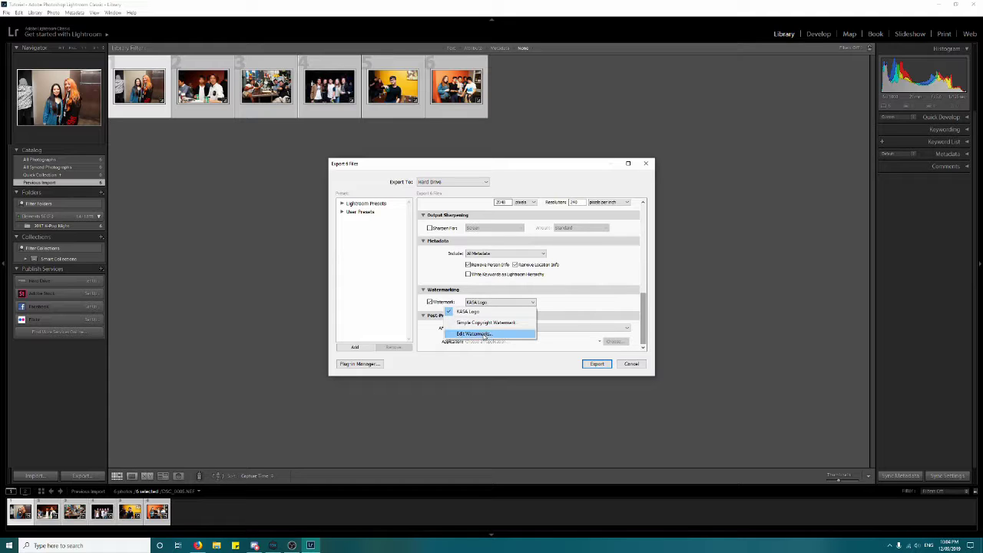
{"action": "left_click", "coordinate": [485, 335]}
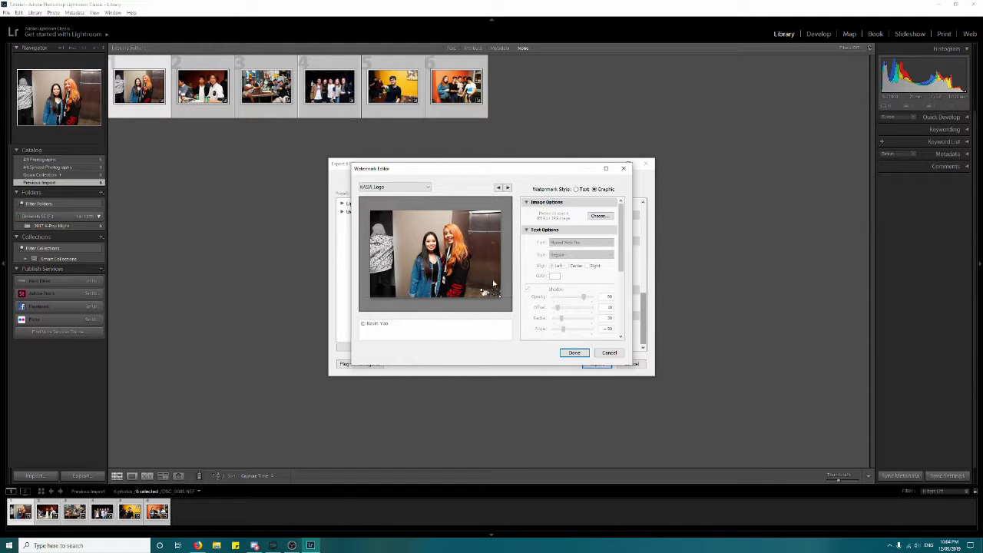
{"action": "left_click", "coordinate": [604, 216]}
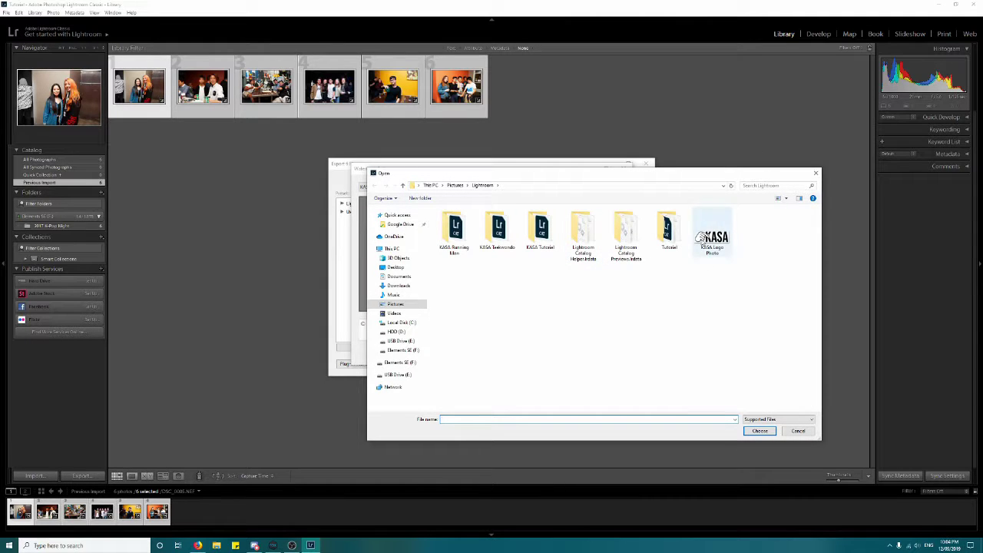
{"action": "double_click", "coordinate": [708, 240]}
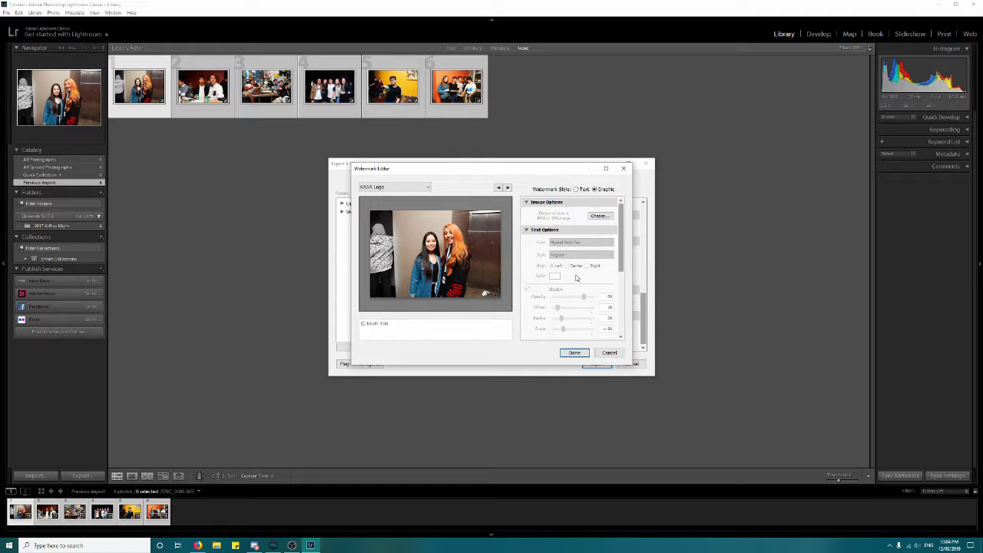
- Try vertical and horizontal insets of 5 for the watermark and set both back to 1
{"action": "left_click_drag", "start_coordinate": [620, 260], "coordinate": [628, 326]}
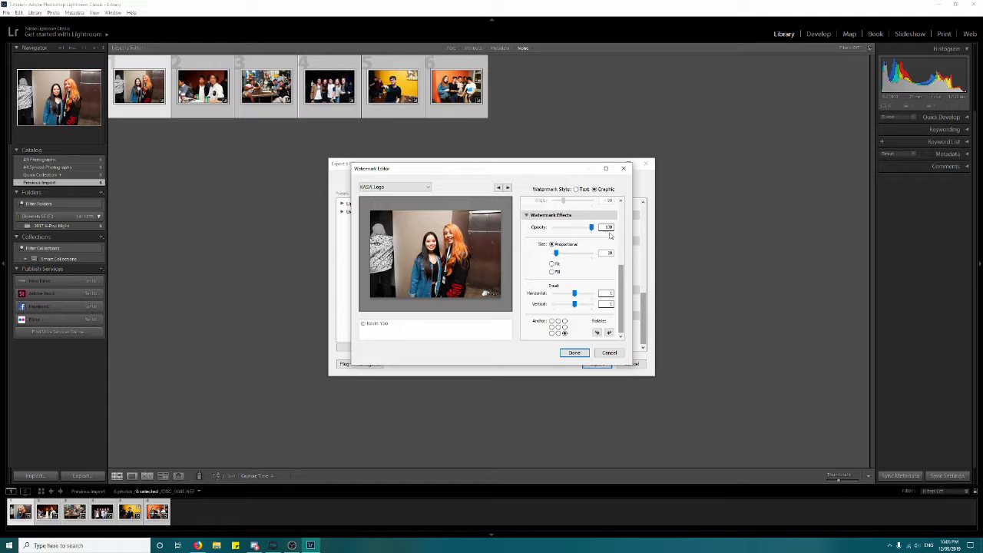
{"action": "left_click", "coordinate": [604, 293]}
{"action": "type", "text": "5"}
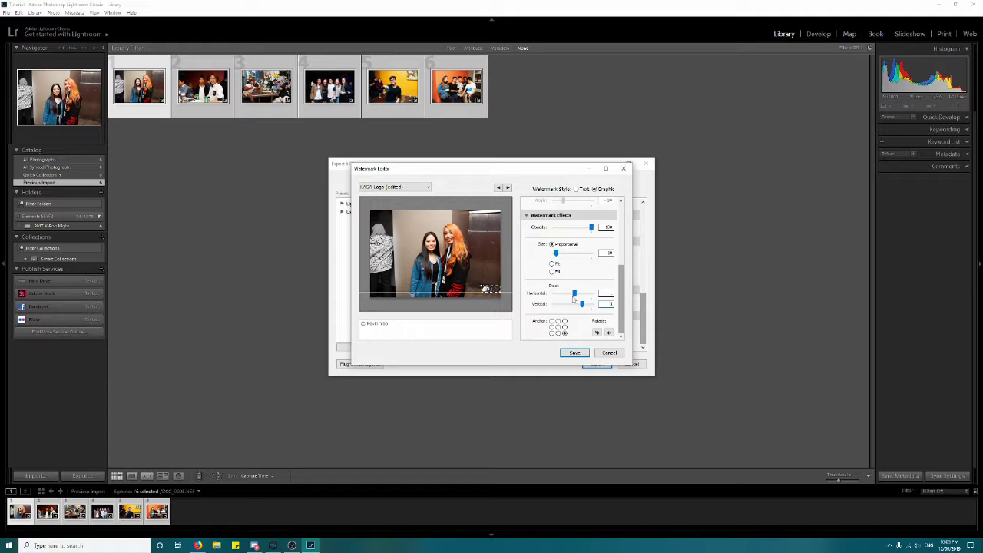
{"action": "left_click", "coordinate": [605, 293]}
{"action": "type", "text": "5"}
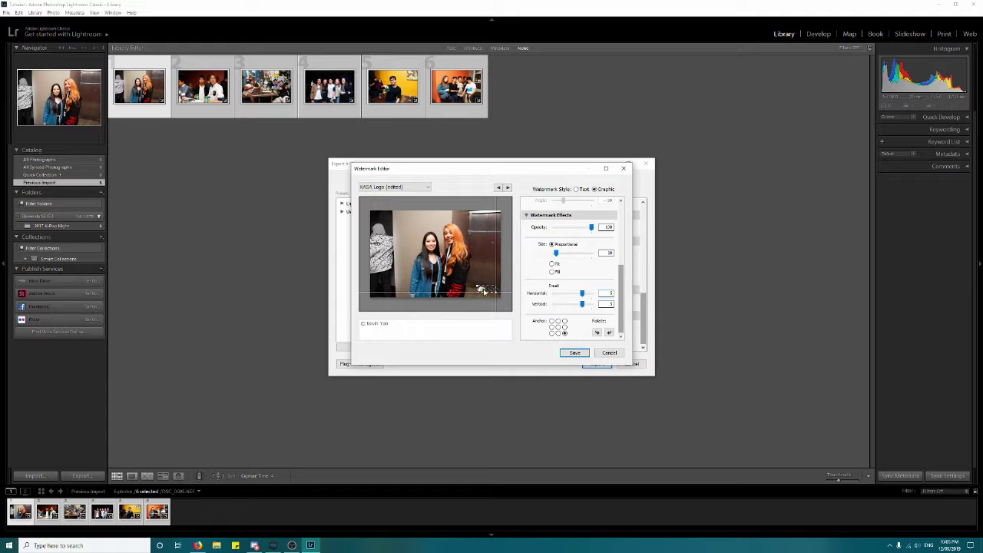
{"action": "left_click_drag", "start_coordinate": [456, 291], "coordinate": [479, 285]}
{"action": "double_click", "coordinate": [607, 305]}
{"action": "type", "text": "1"}
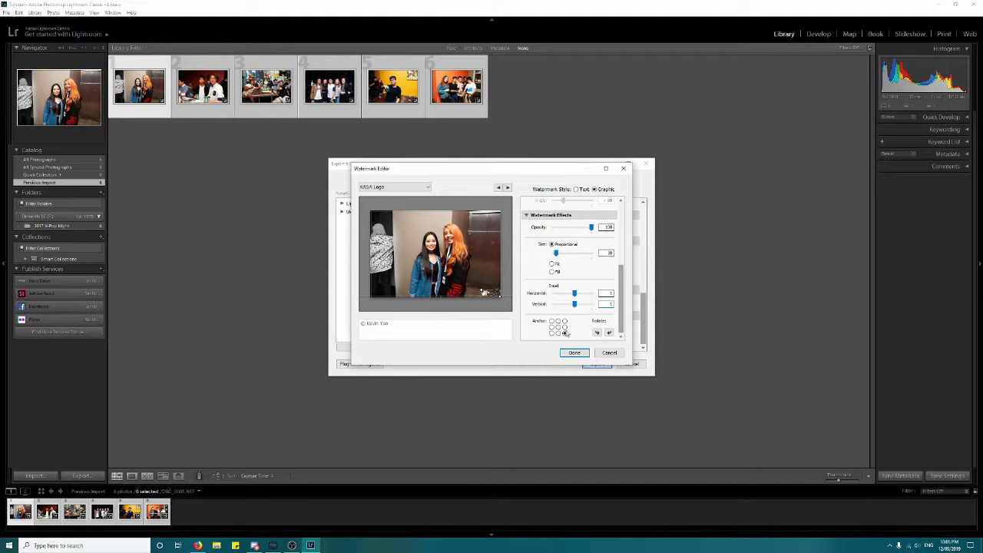
- Accept the watermark settings and export the six photos
{"action": "left_click", "coordinate": [575, 353]}
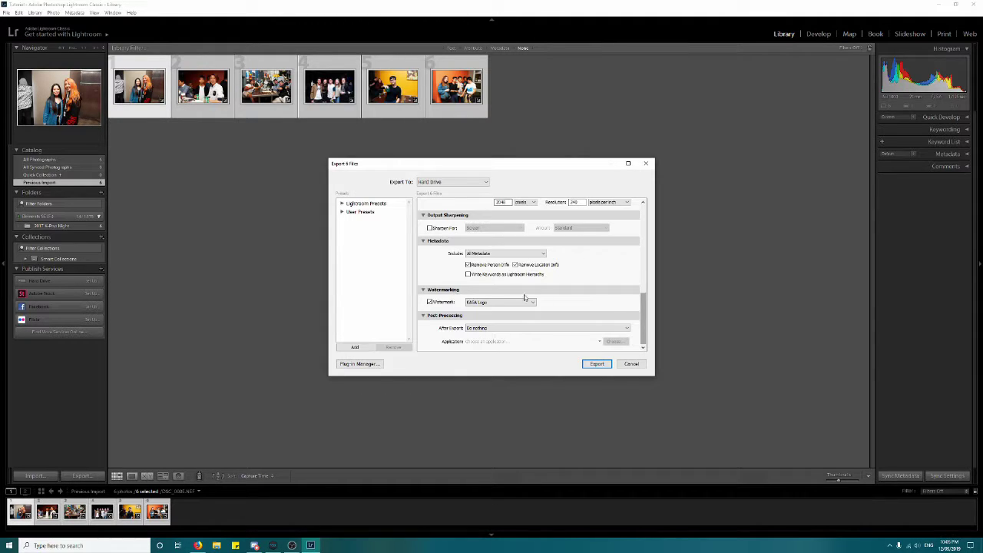
{"action": "left_click", "coordinate": [598, 365]}
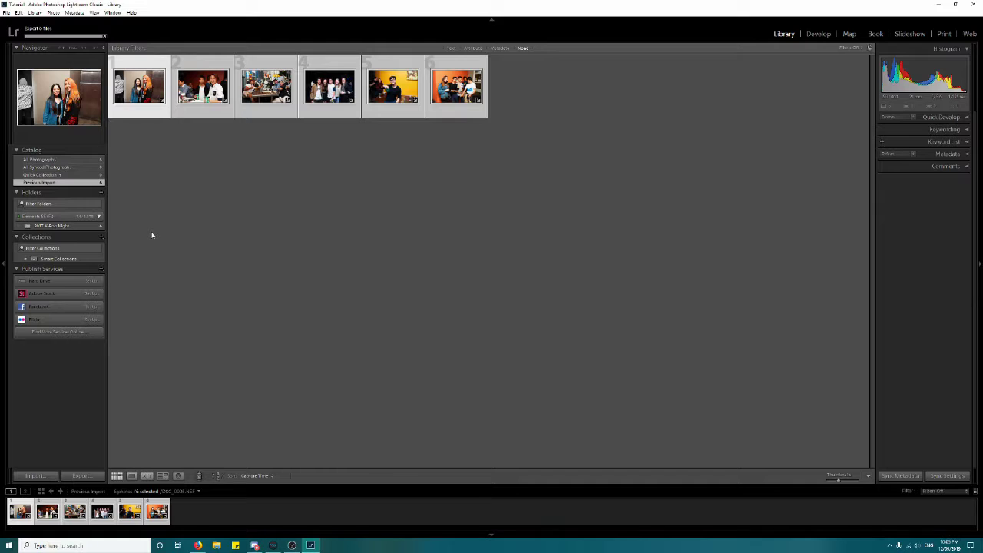
- Switch to File Explorer, view the exported kasatutorial photos from the Lightroom Export folder in Photos, and close both windows
{"action": "left_click", "coordinate": [216, 546]}
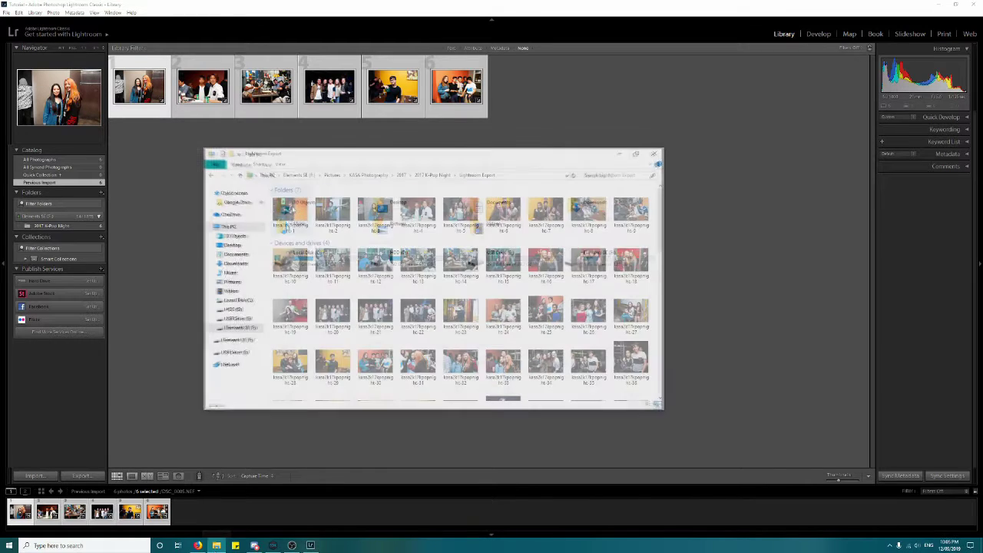
{"action": "left_click_drag", "start_coordinate": [665, 204], "coordinate": [670, 361]}
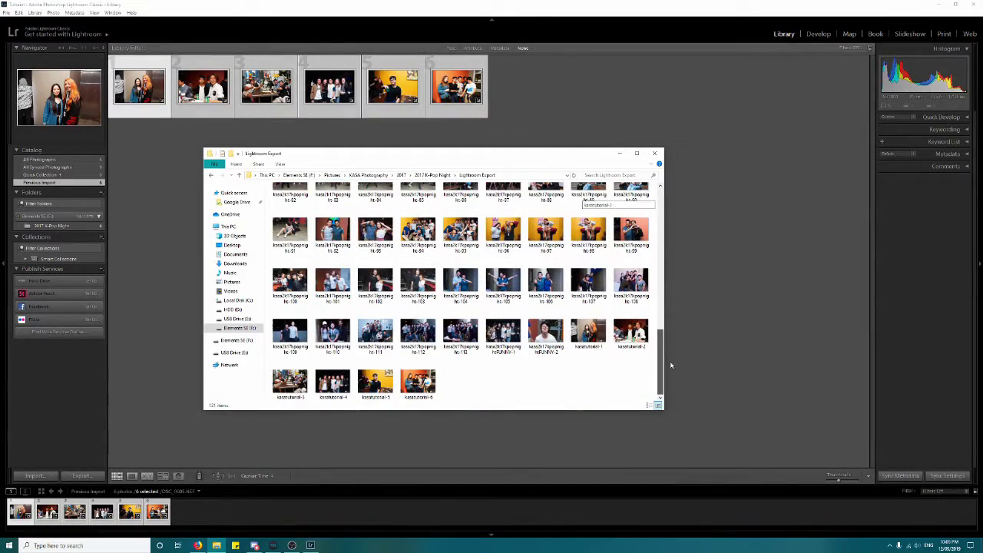
{"action": "double_click", "coordinate": [589, 333]}
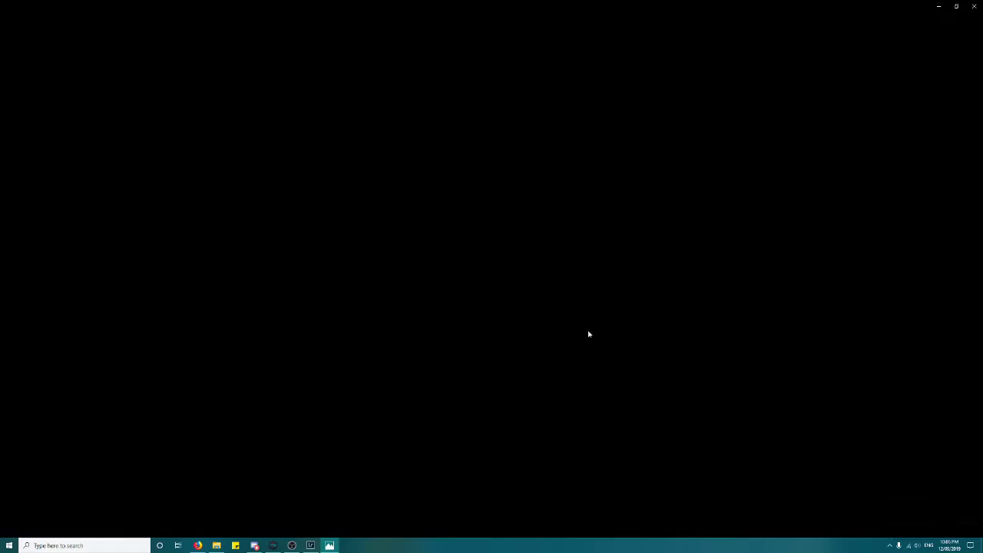
{"action": "key", "text": "Right"}
{"action": "key", "text": "Right"}
{"action": "key", "text": "Right"}
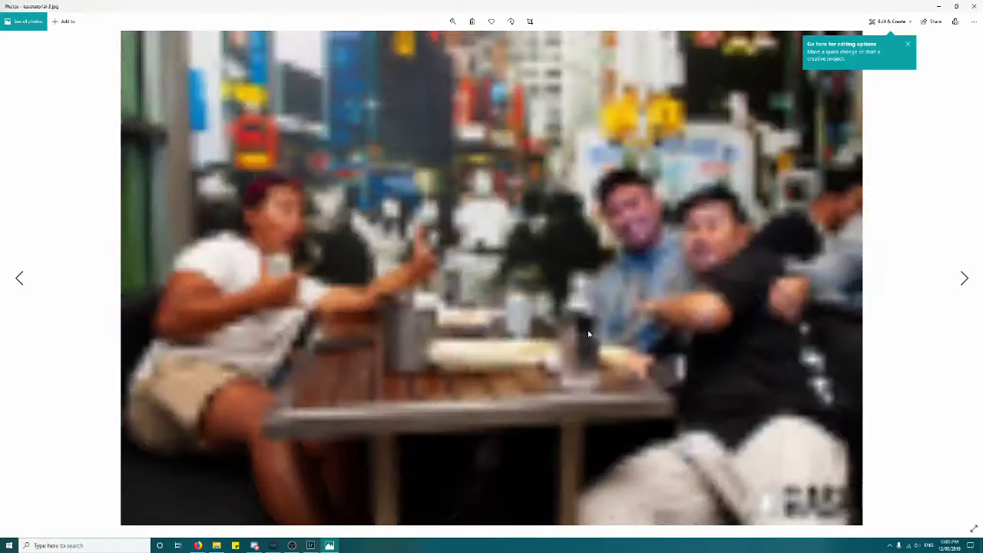
{"action": "key", "text": "Right"}
{"action": "key", "text": "Right"}
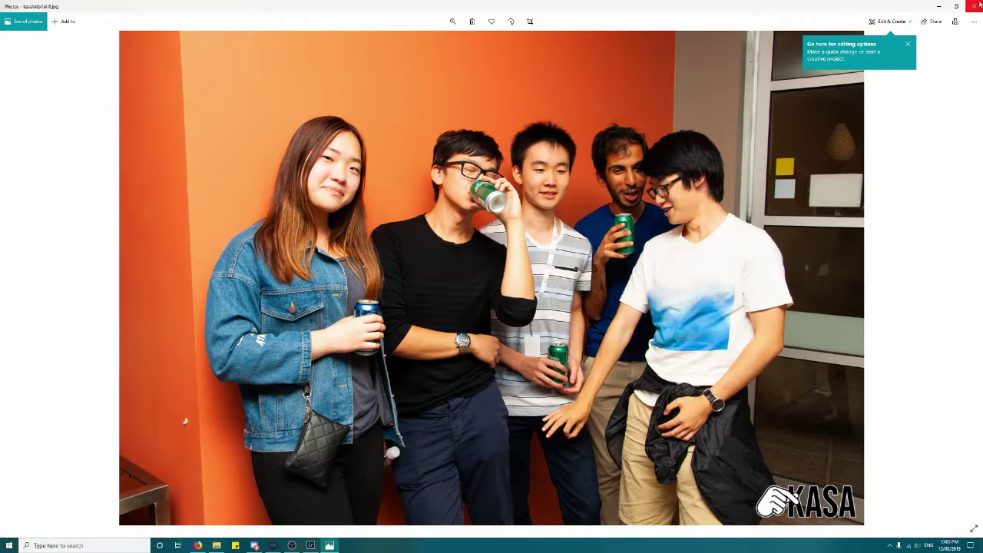
{"action": "left_click", "coordinate": [973, 5]}
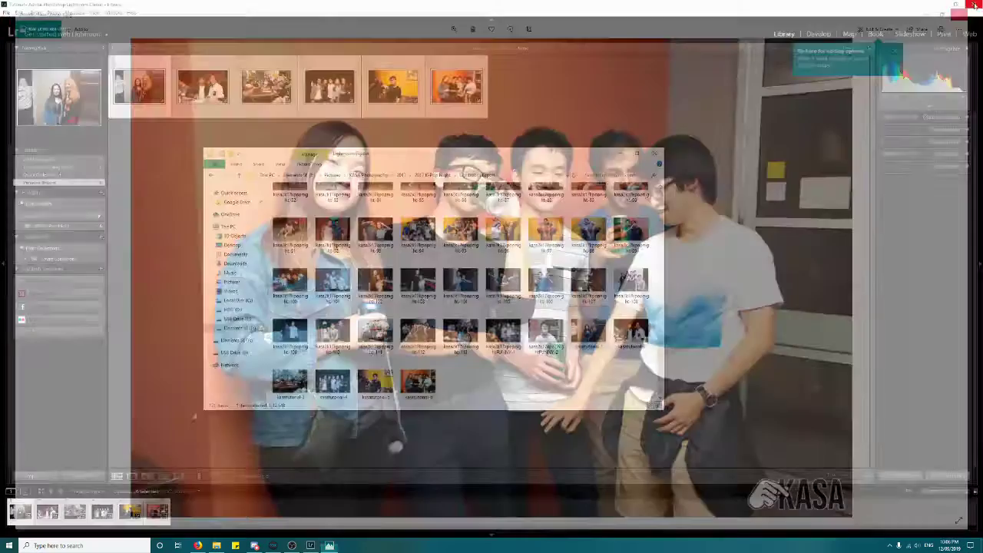
{"action": "left_click", "coordinate": [655, 154]}
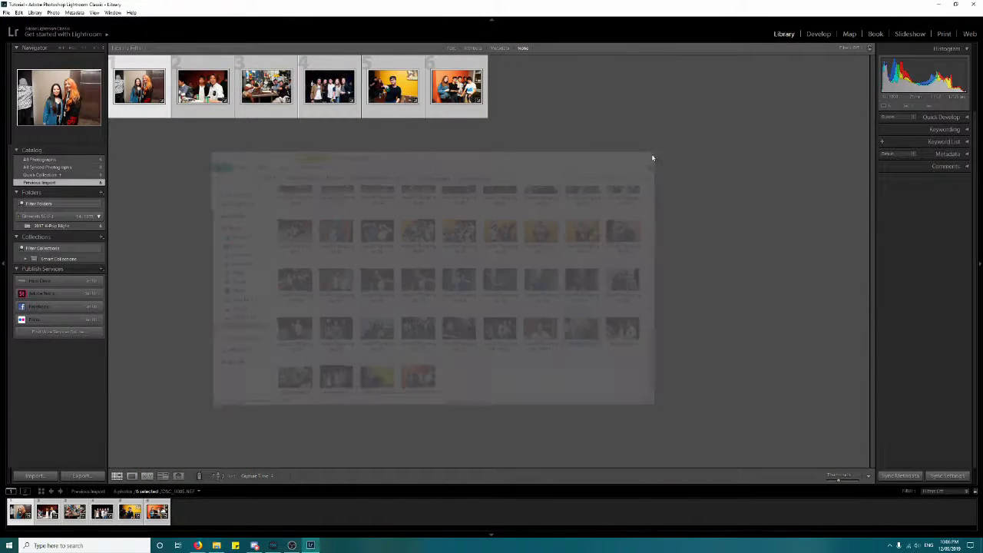